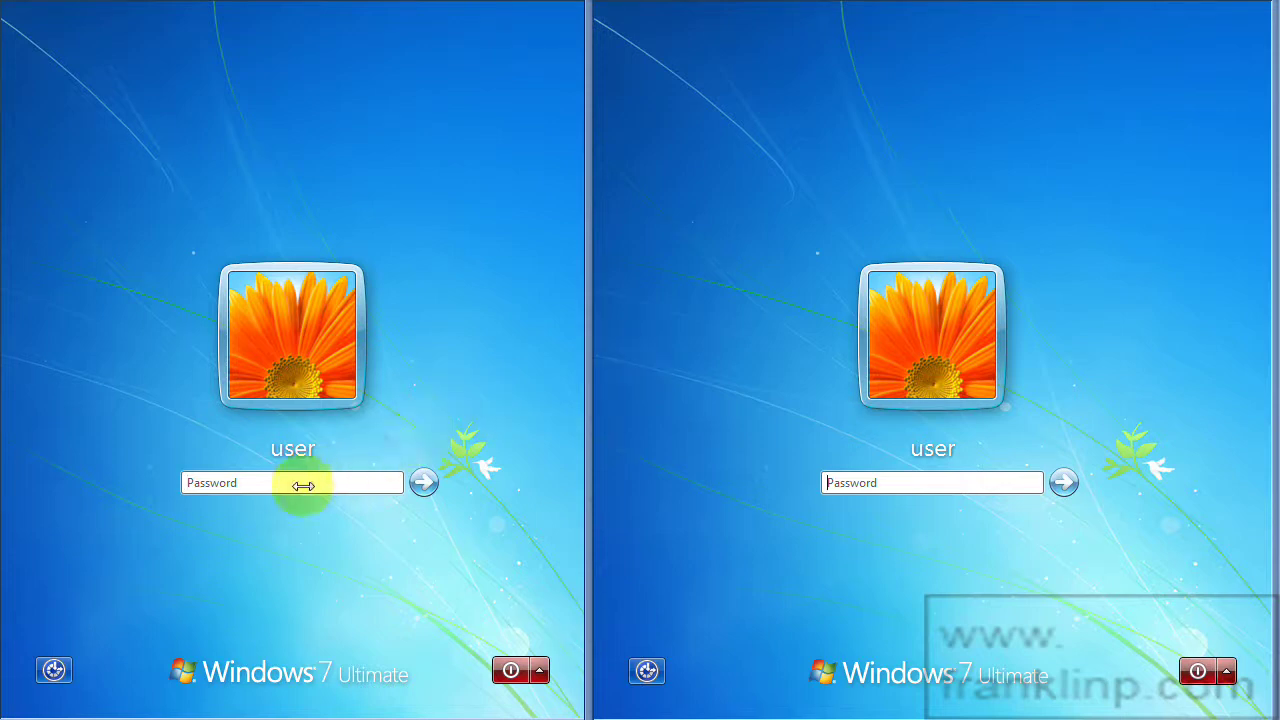
Log on to the left Windows 7 PC with its account password.
{"action": "left_click", "coordinate": [262, 482]}
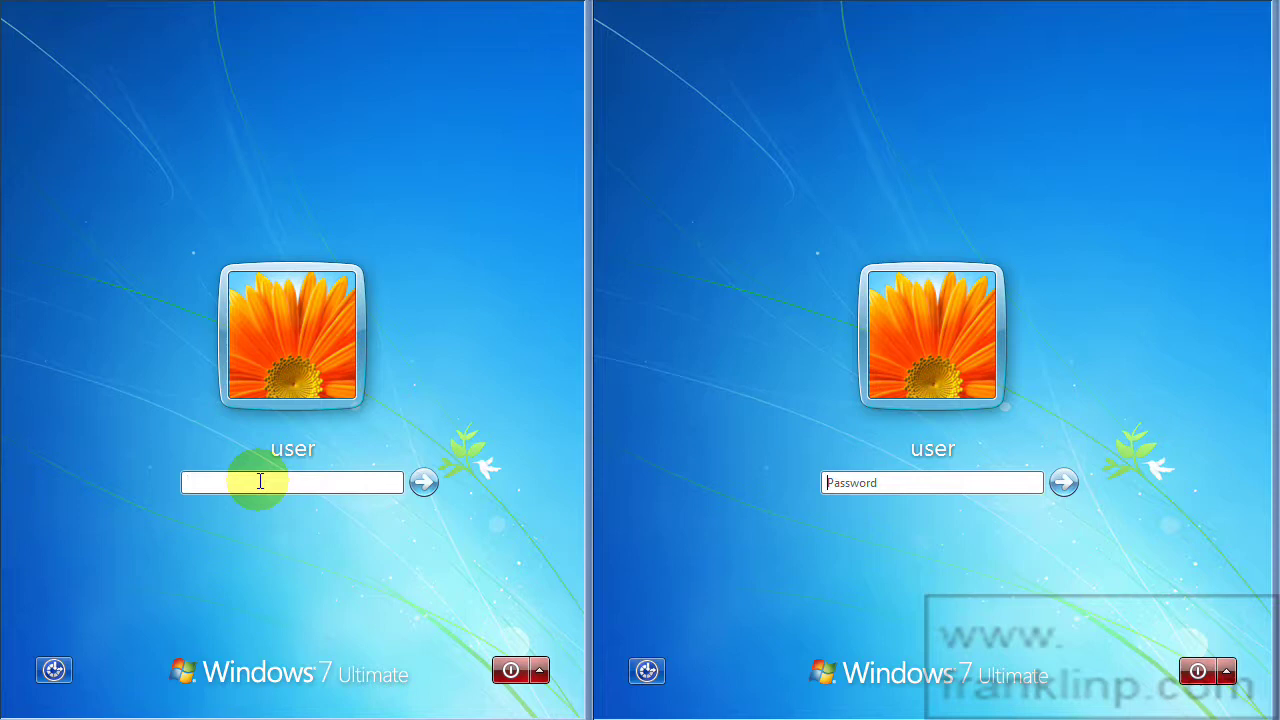
{"action": "type", "text": "password"}
{"action": "key", "text": "Return"}
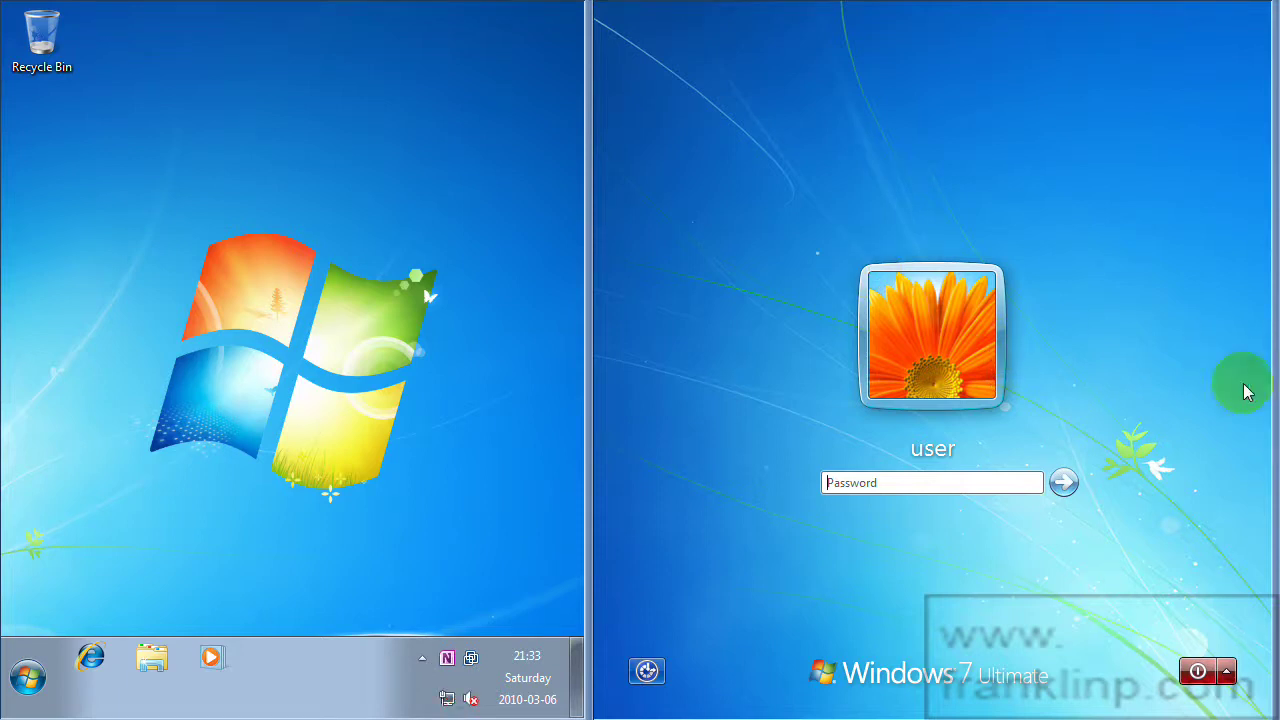
{"action": "left_click", "coordinate": [92, 657]}
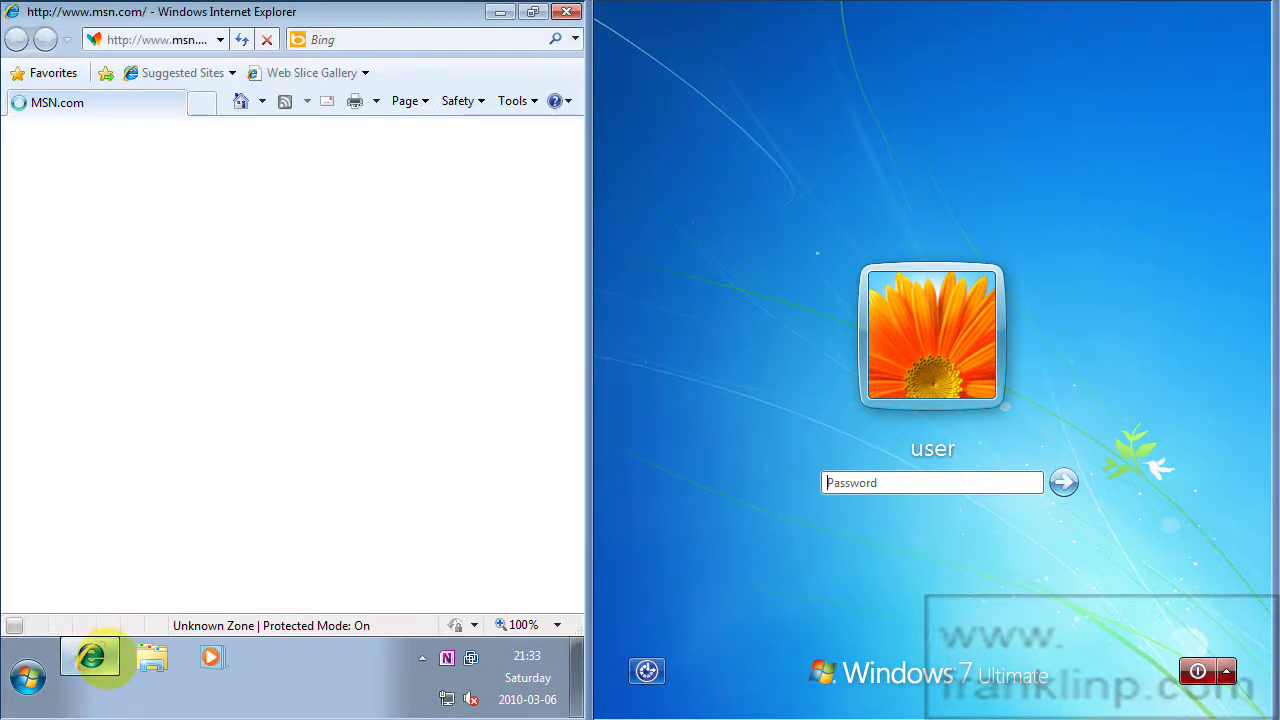
{"action": "left_click", "coordinate": [136, 40]}
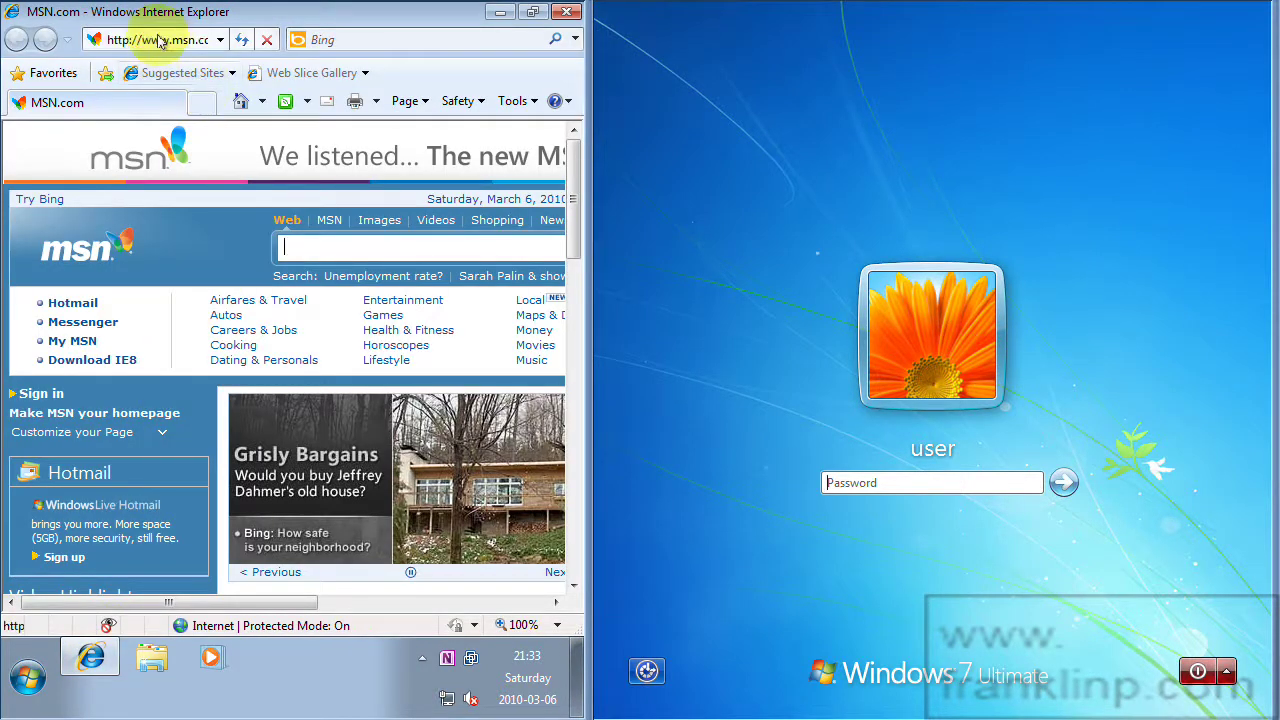
{"action": "type", "text": "www.mesh"}
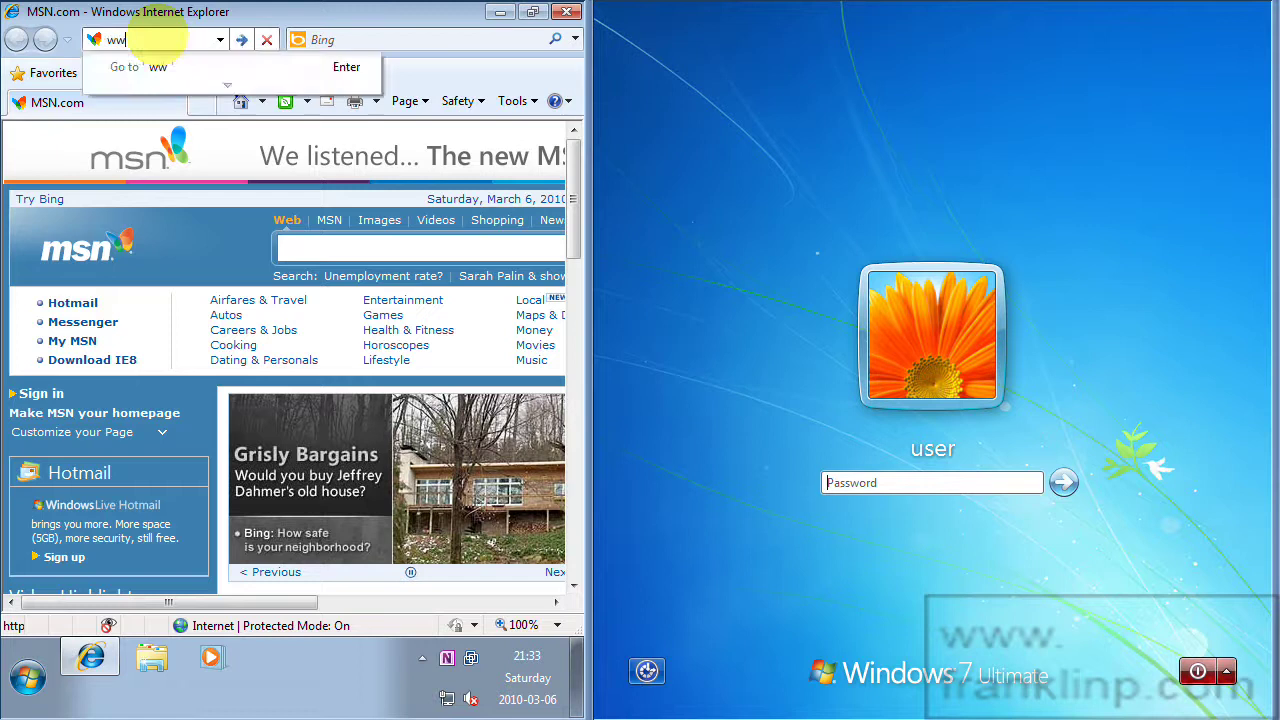
{"action": "type", "text": ".com"}
{"action": "key", "text": "Return"}
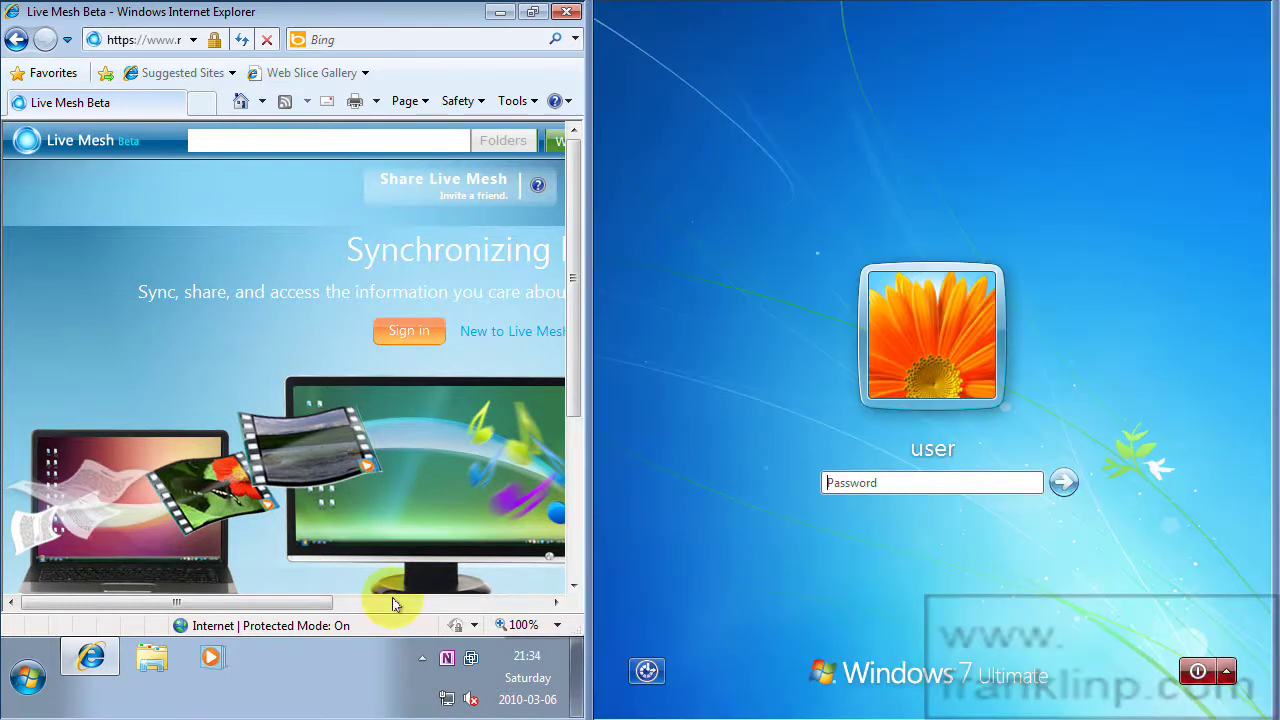
Sign in to Live Mesh with the Windows Live ID e-mail and account password.
{"action": "left_click", "coordinate": [393, 334]}
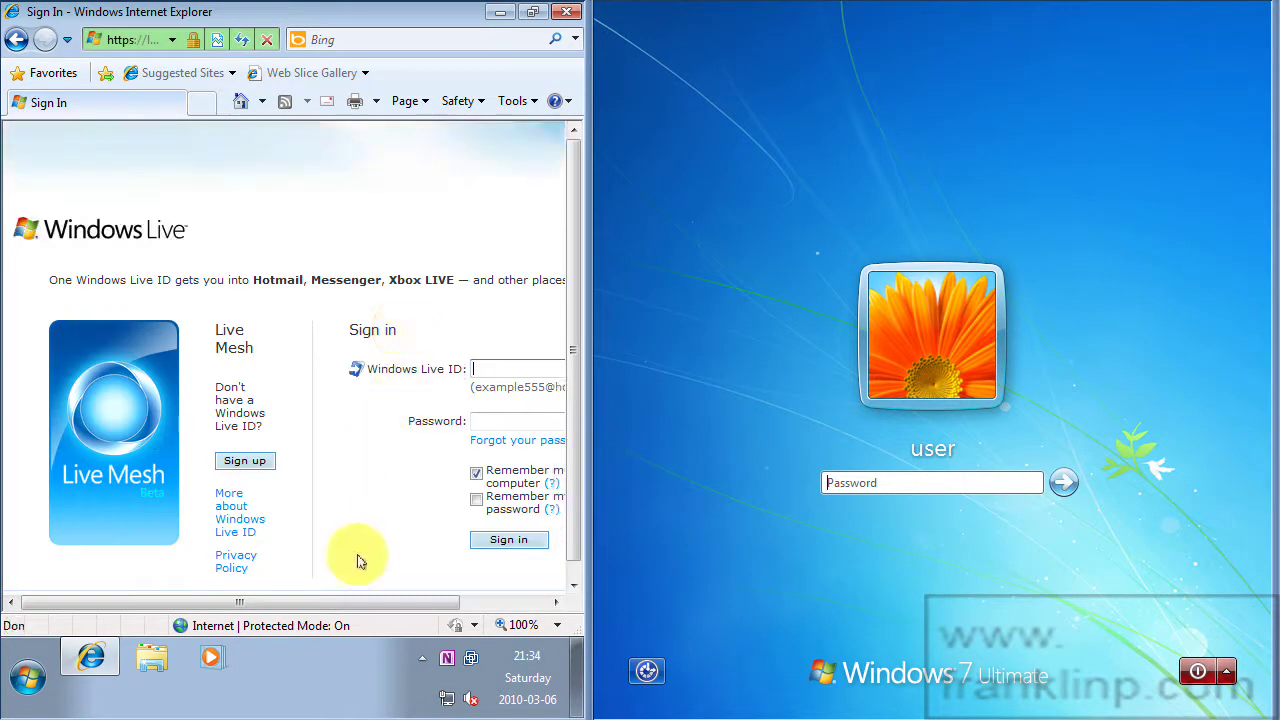
{"action": "left_click_drag", "start_coordinate": [251, 604], "coordinate": [372, 530]}
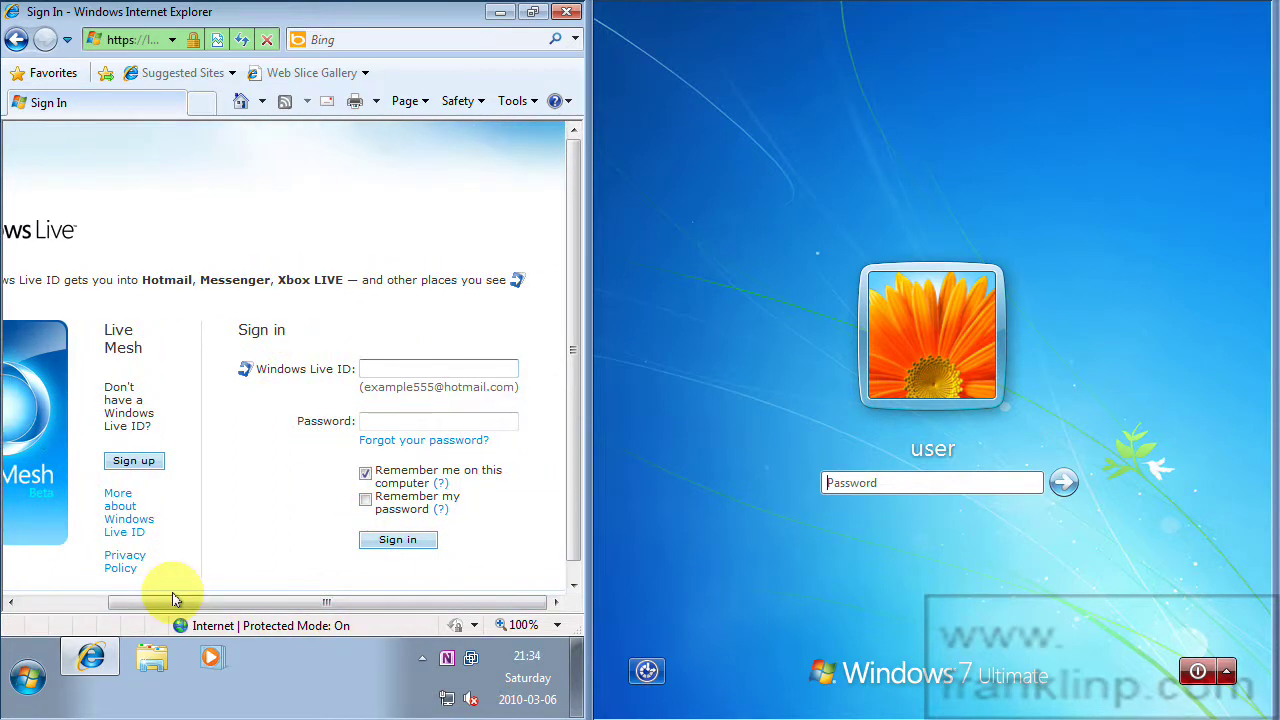
{"action": "key", "text": "Tab"}
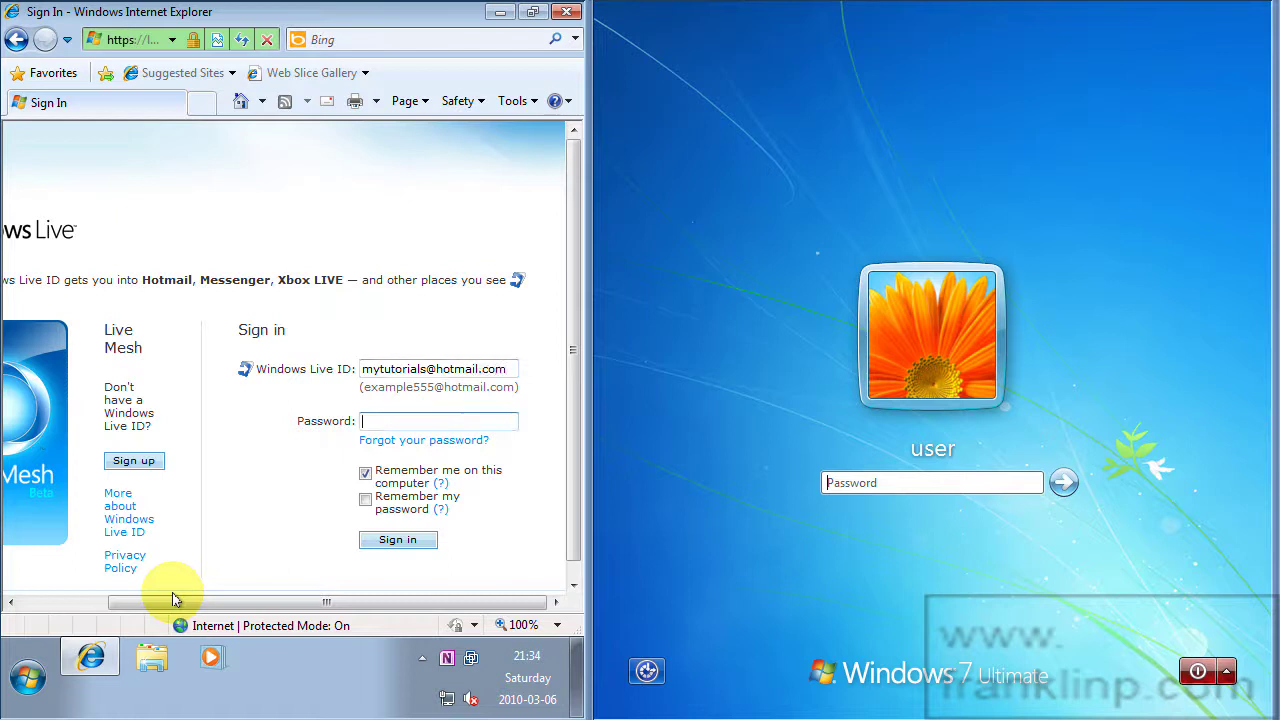
{"action": "type", "text": "•••••••••••"}
{"action": "key", "text": "Return"}
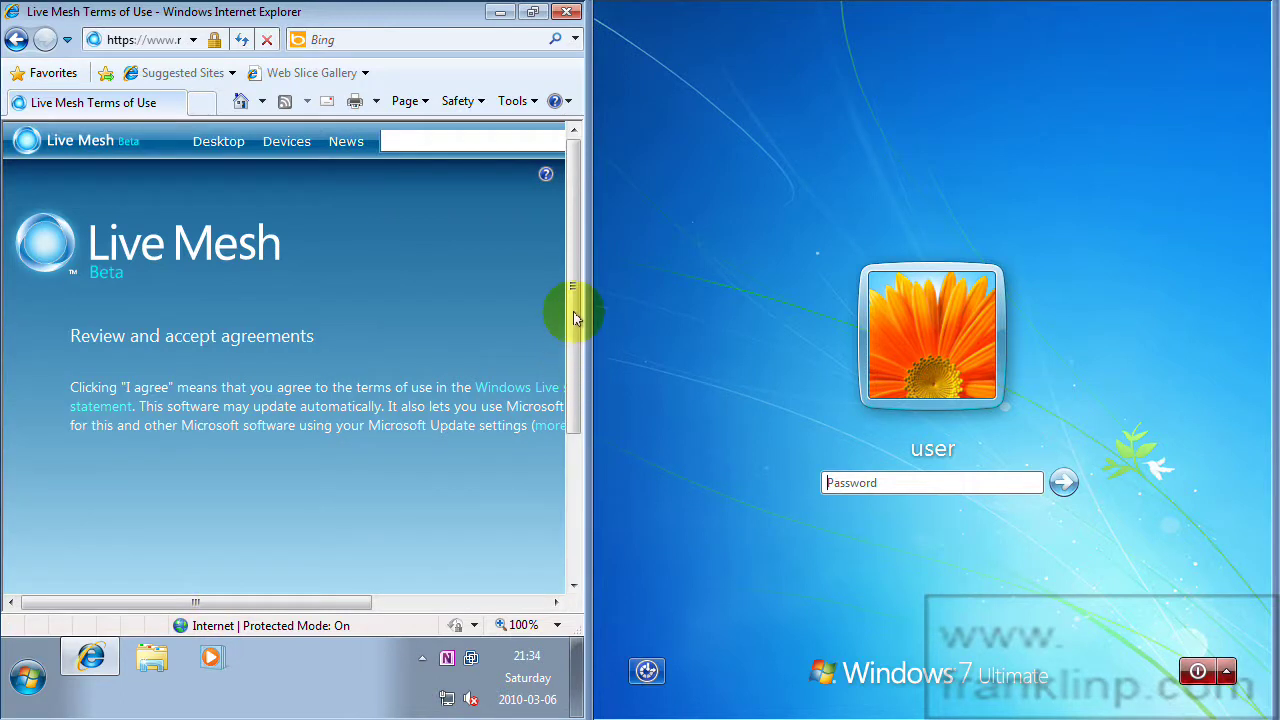
Accept the Live Mesh terms of use.
{"action": "left_click_drag", "start_coordinate": [573, 318], "coordinate": [571, 494]}
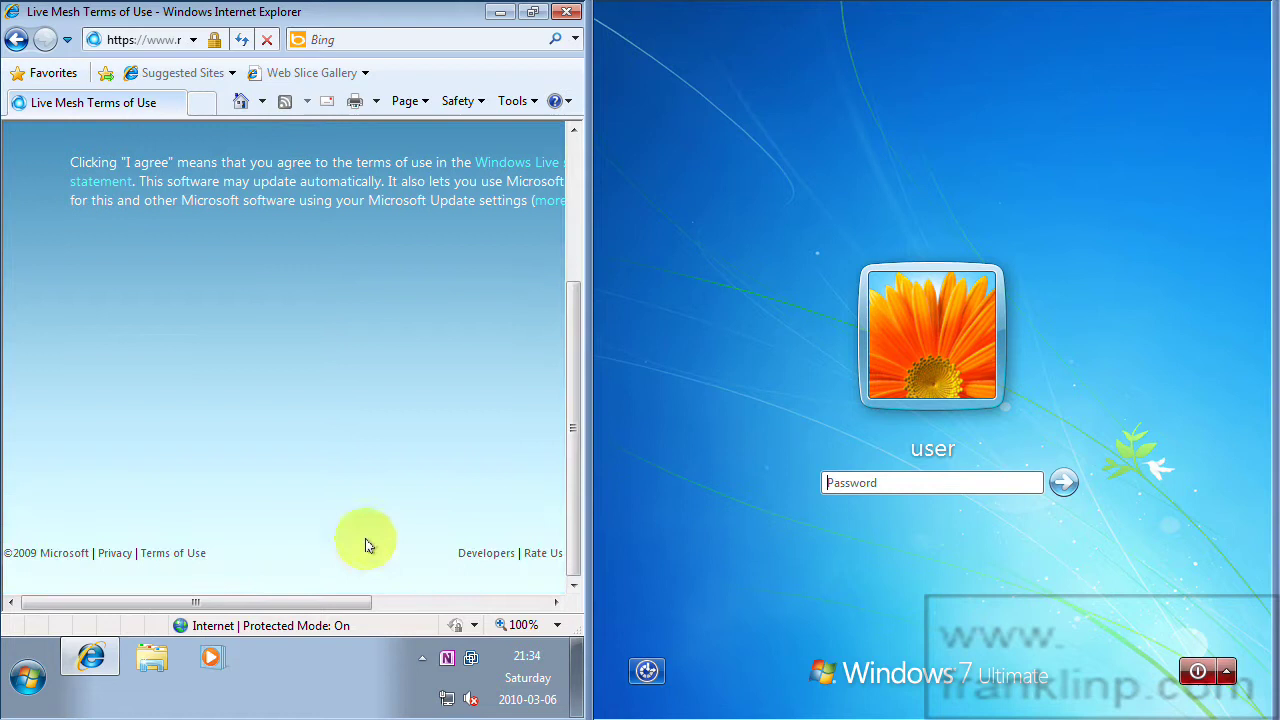
{"action": "left_click_drag", "start_coordinate": [318, 603], "coordinate": [481, 620]}
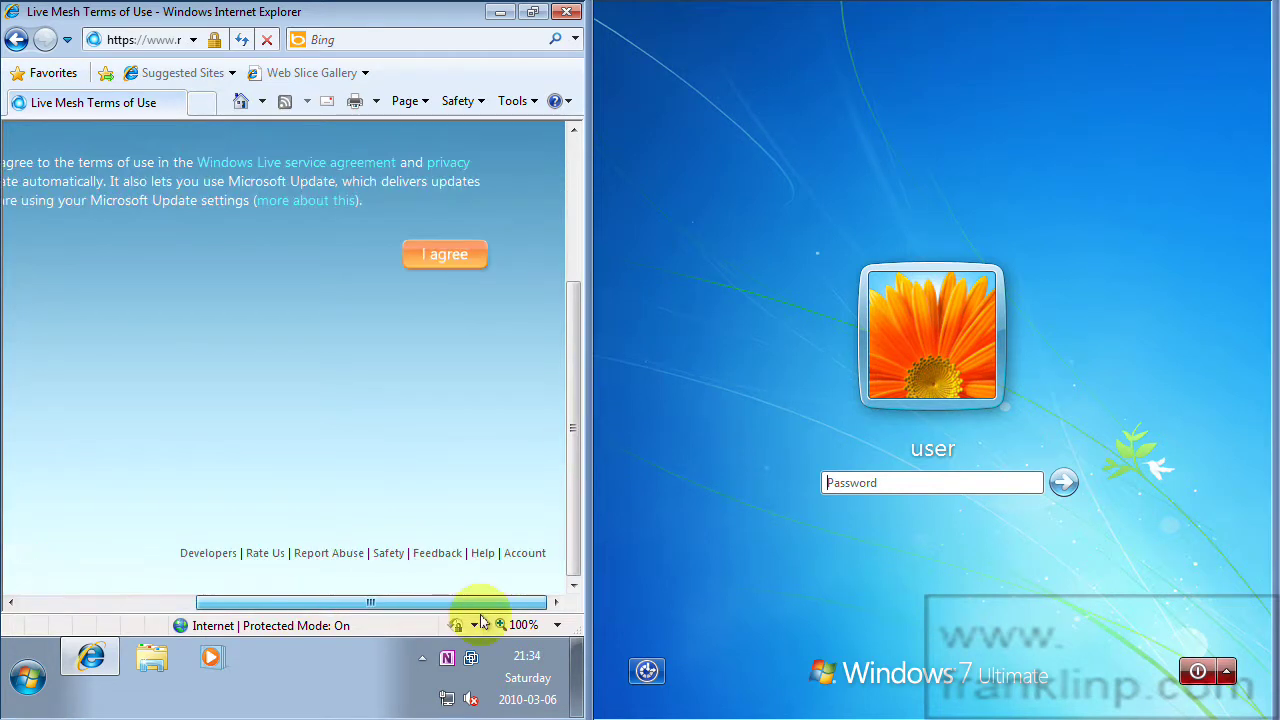
{"action": "scroll", "coordinate": [577, 423], "scroll_direction": "up", "scroll_amount": 3}
{"action": "left_click", "coordinate": [445, 425]}
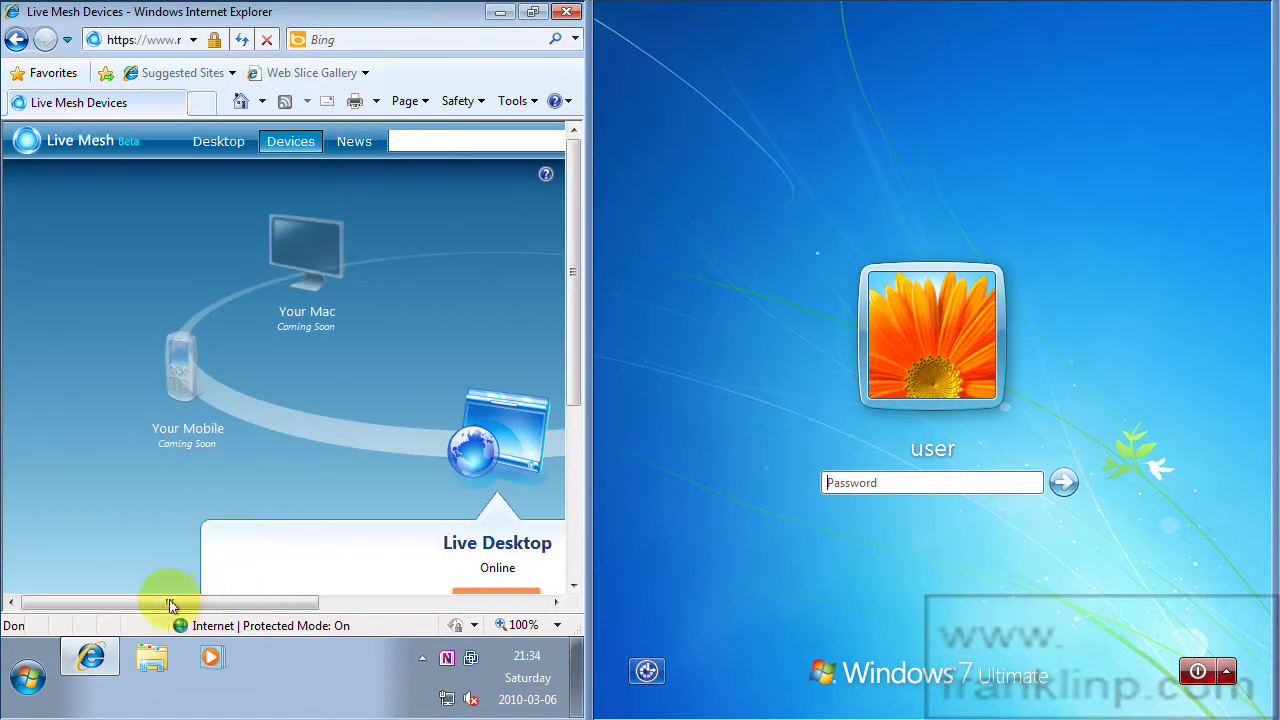
{"action": "left_click_drag", "start_coordinate": [170, 604], "coordinate": [292, 632]}
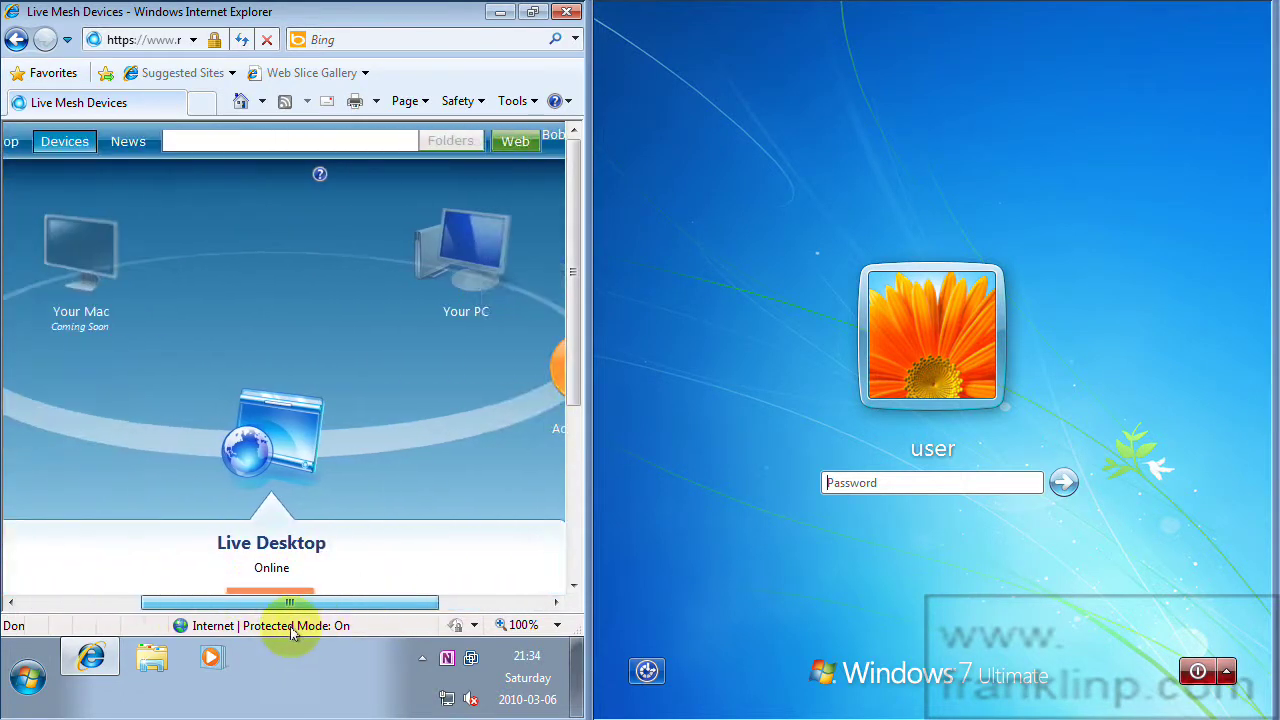
{"action": "scroll", "coordinate": [340, 555], "scroll_direction": "down", "scroll_amount": 2}
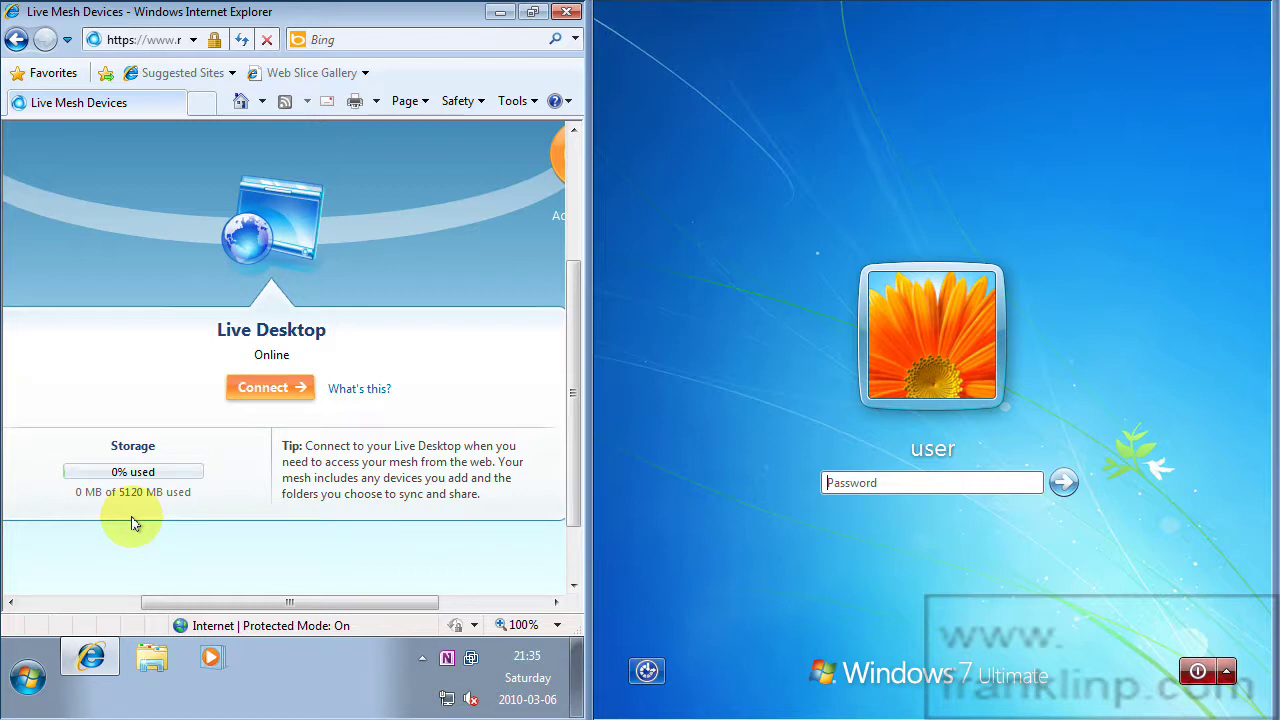
{"action": "left_click_drag", "start_coordinate": [190, 602], "coordinate": [366, 604]}
{"action": "scroll", "coordinate": [249, 504], "scroll_direction": "up", "scroll_amount": 5}
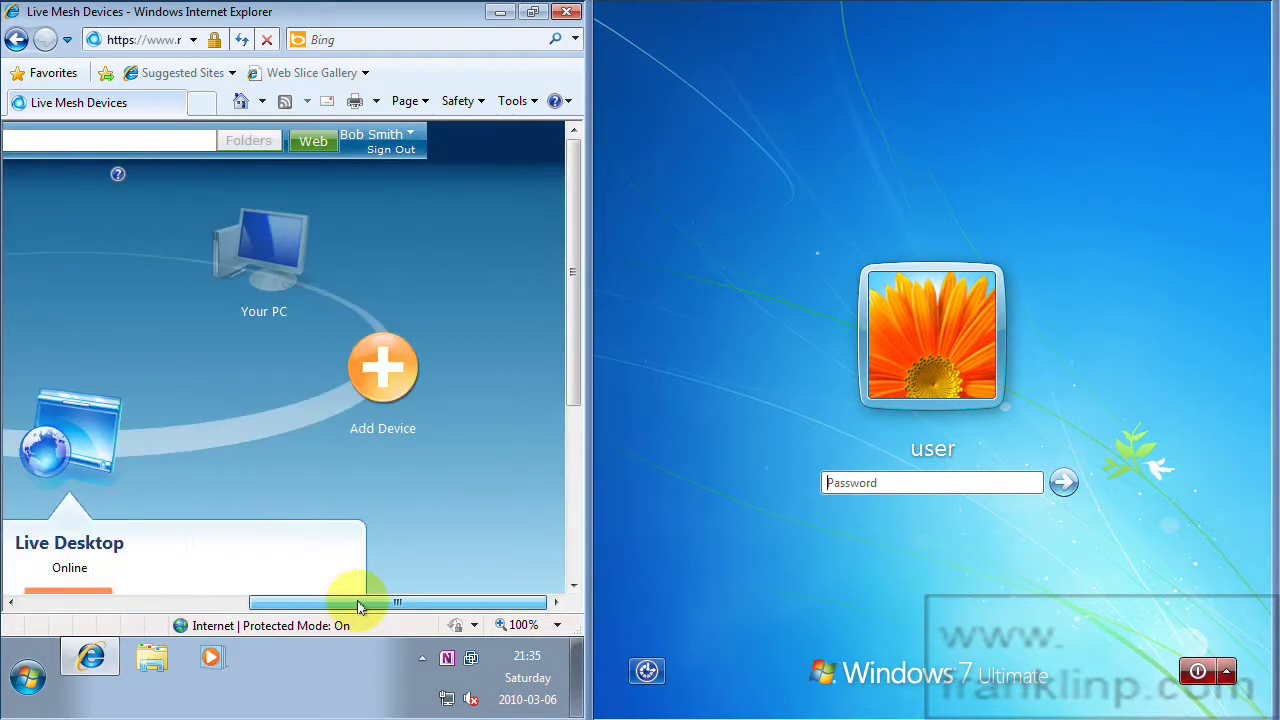
Add a device for Windows XP, Vista - 32bit and start installing LiveMesh.exe.
{"action": "left_click", "coordinate": [380, 374]}
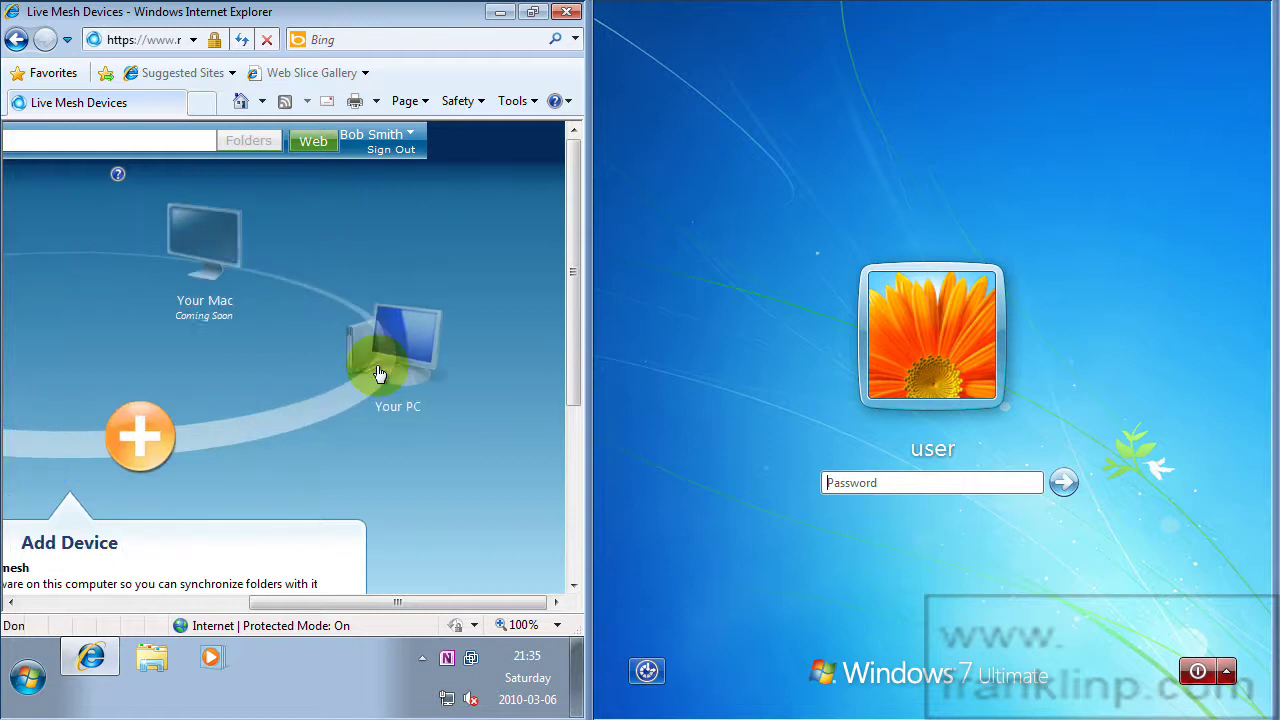
{"action": "left_click_drag", "start_coordinate": [282, 613], "coordinate": [182, 610]}
{"action": "scroll", "coordinate": [257, 537], "scroll_direction": "down", "scroll_amount": 3}
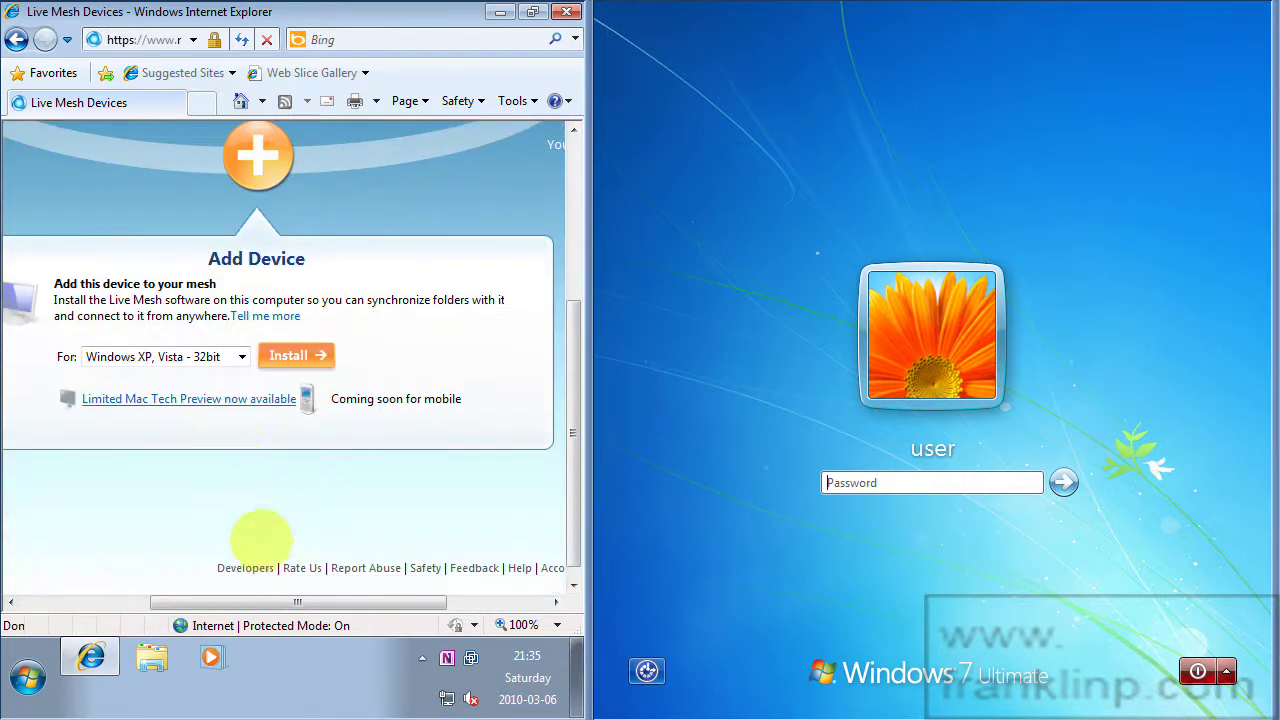
{"action": "left_click", "coordinate": [242, 357]}
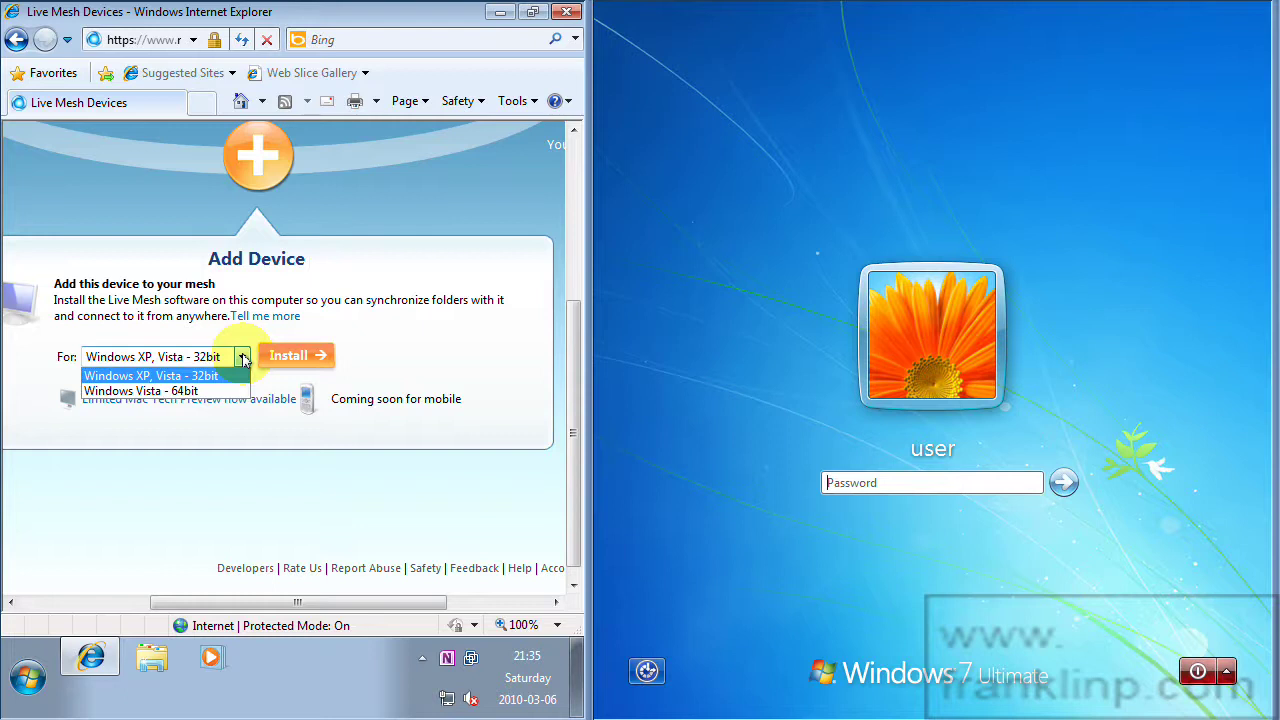
{"action": "left_click", "coordinate": [243, 357]}
{"action": "left_click", "coordinate": [243, 357]}
{"action": "left_click", "coordinate": [243, 357]}
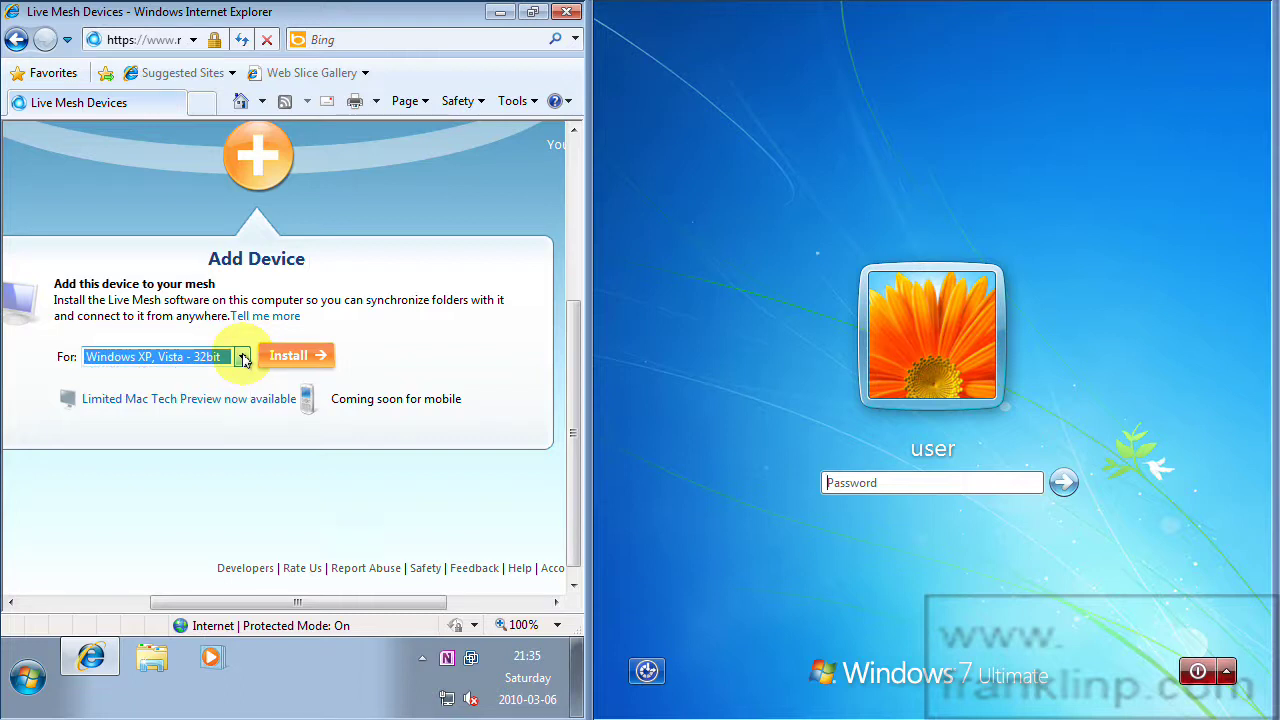
{"action": "left_click", "coordinate": [289, 356]}
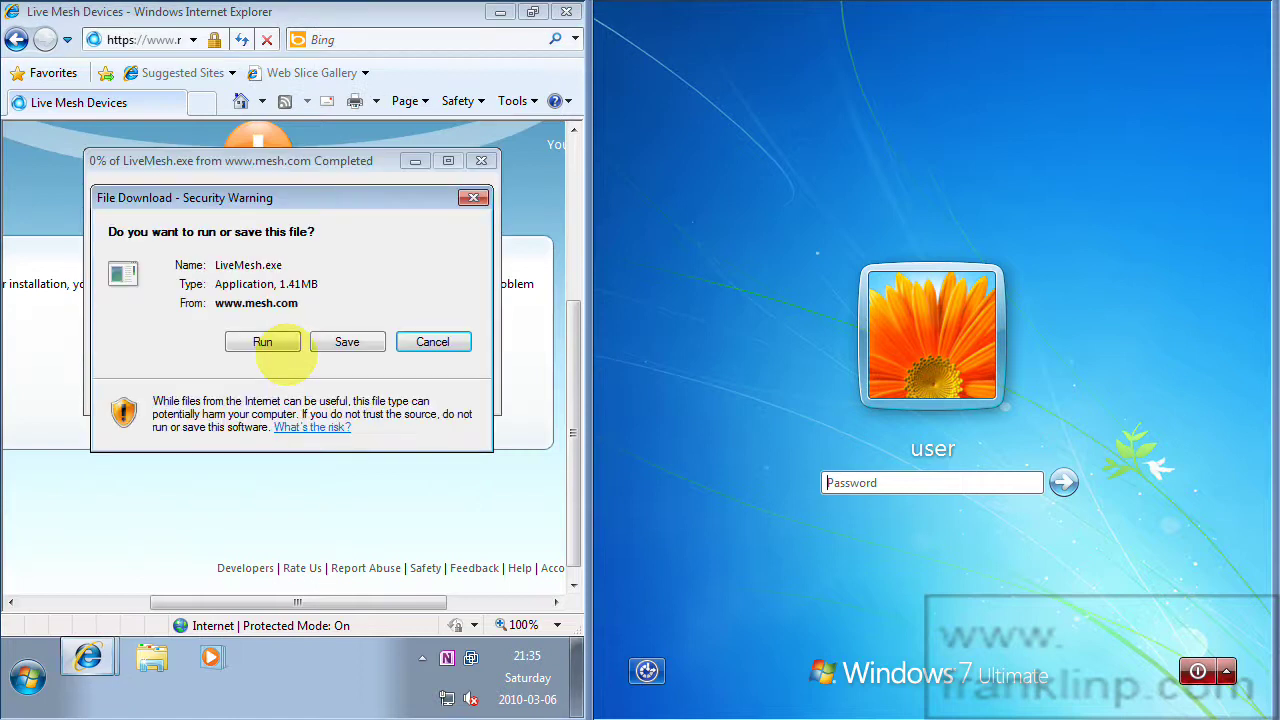
Run LiveMesh.exe from the download warning and again after it finishes downloading.
{"action": "left_click", "coordinate": [264, 343]}
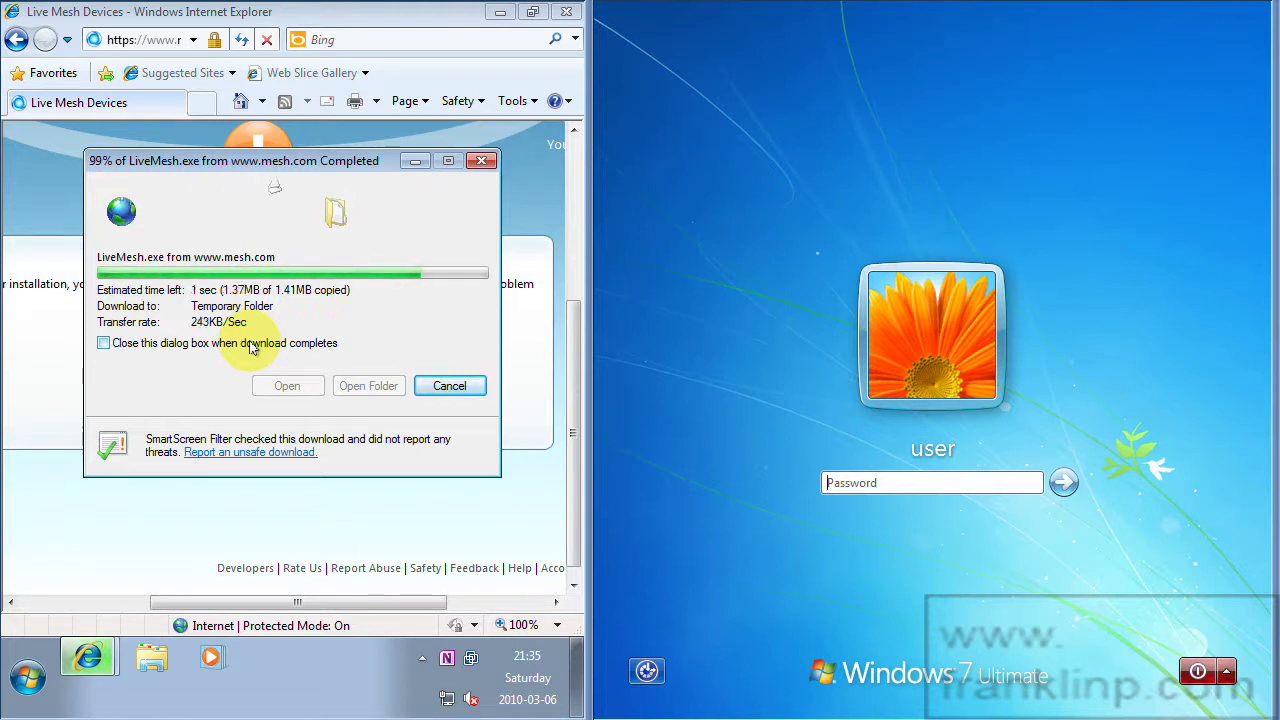
{"action": "left_click", "coordinate": [345, 285]}
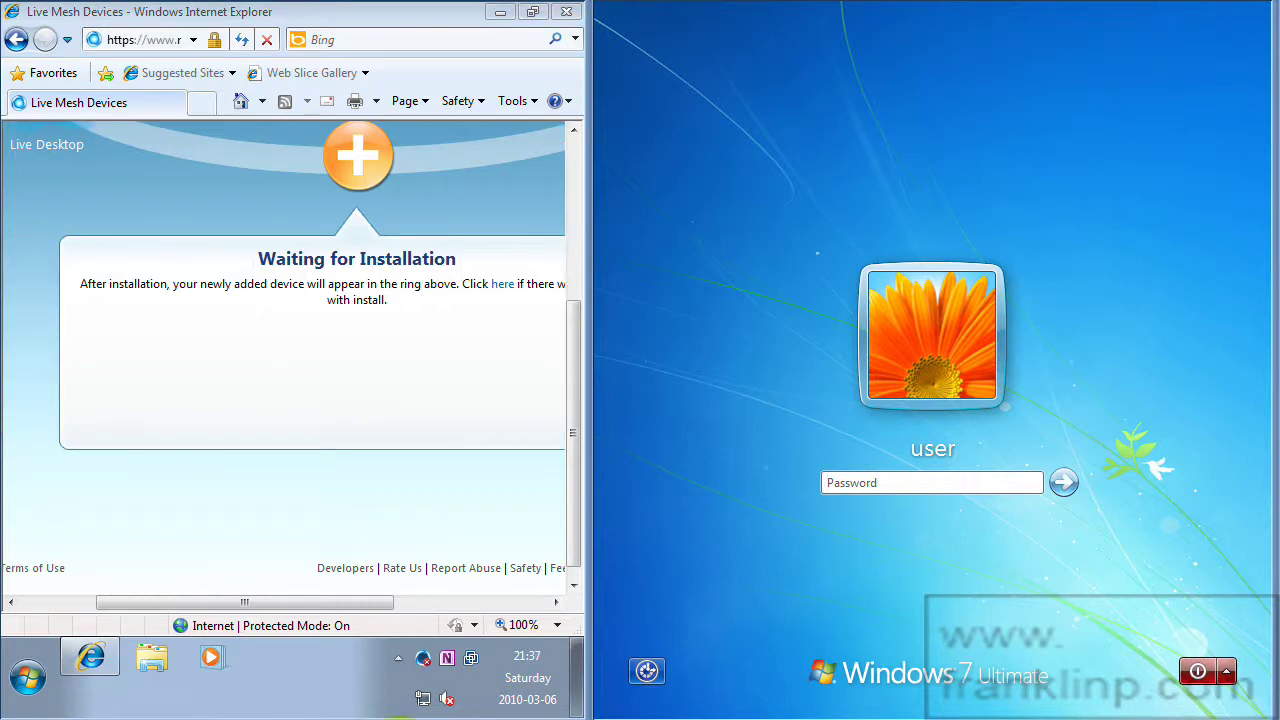
Sign in to the Live Mesh client with Live ID and password, ticking all three remember/auto-sign-in options.
{"action": "left_click", "coordinate": [423, 663]}
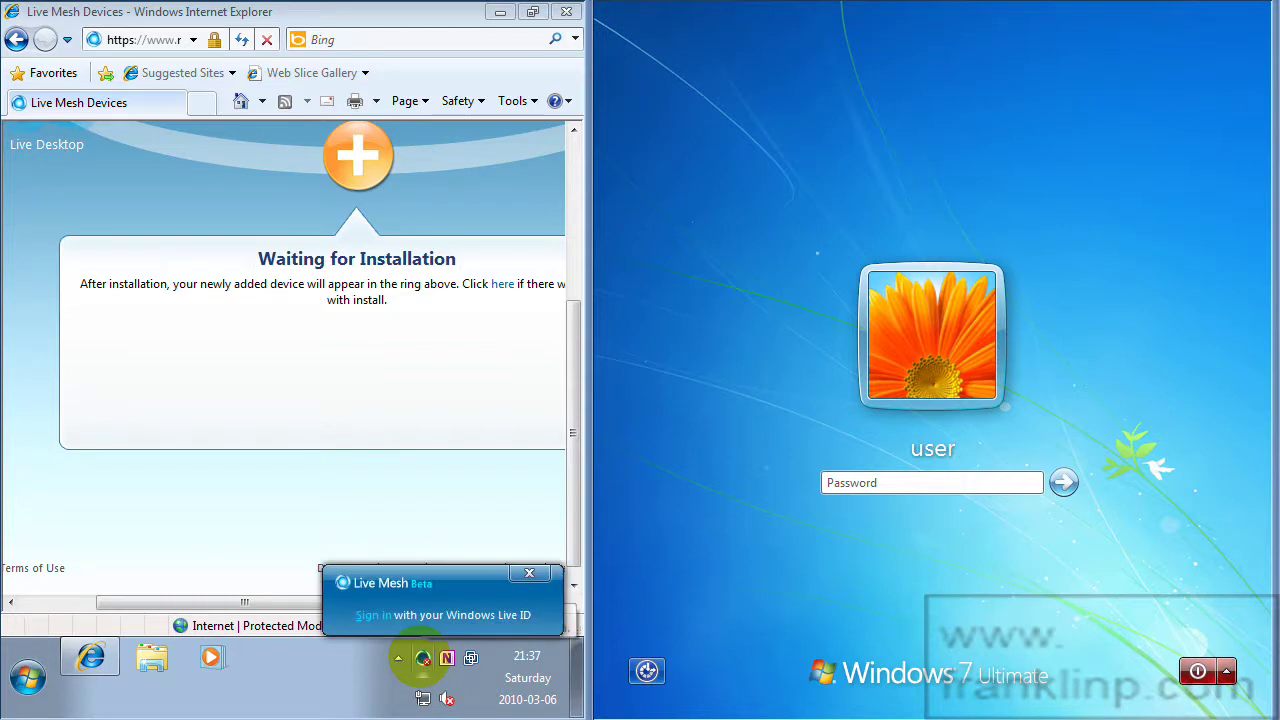
{"action": "left_click", "coordinate": [423, 660]}
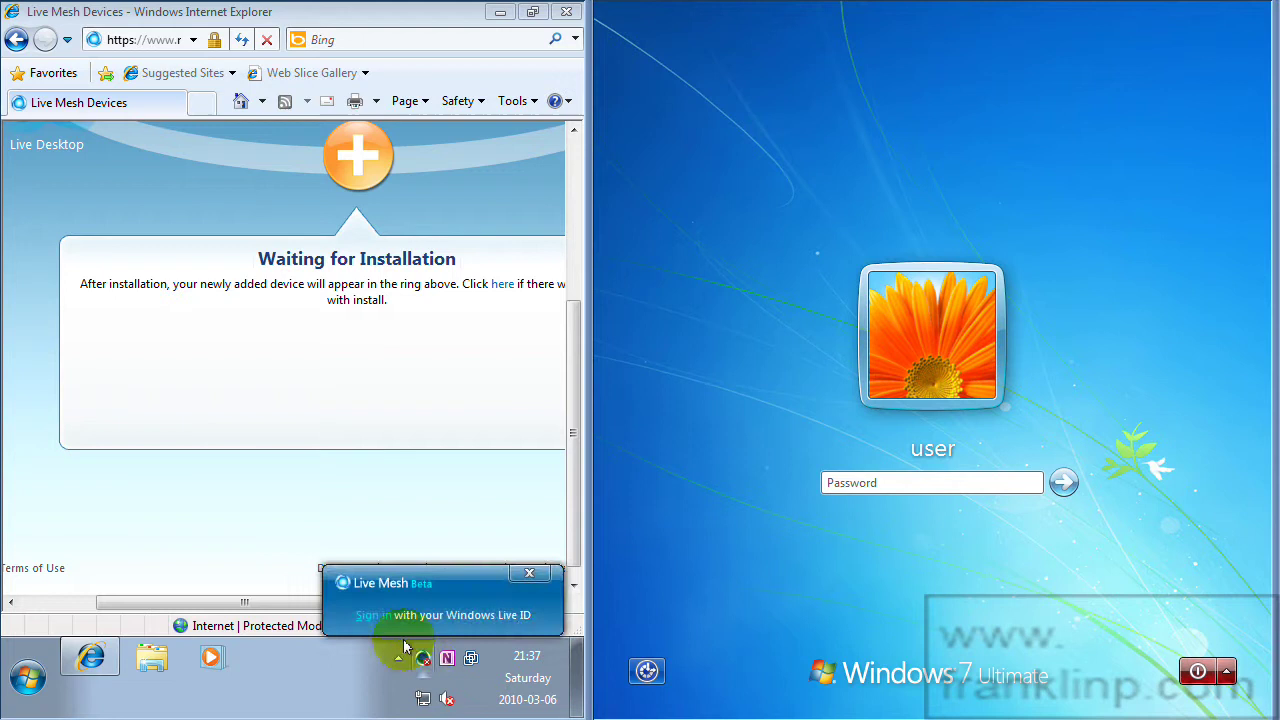
{"action": "left_click", "coordinate": [372, 615]}
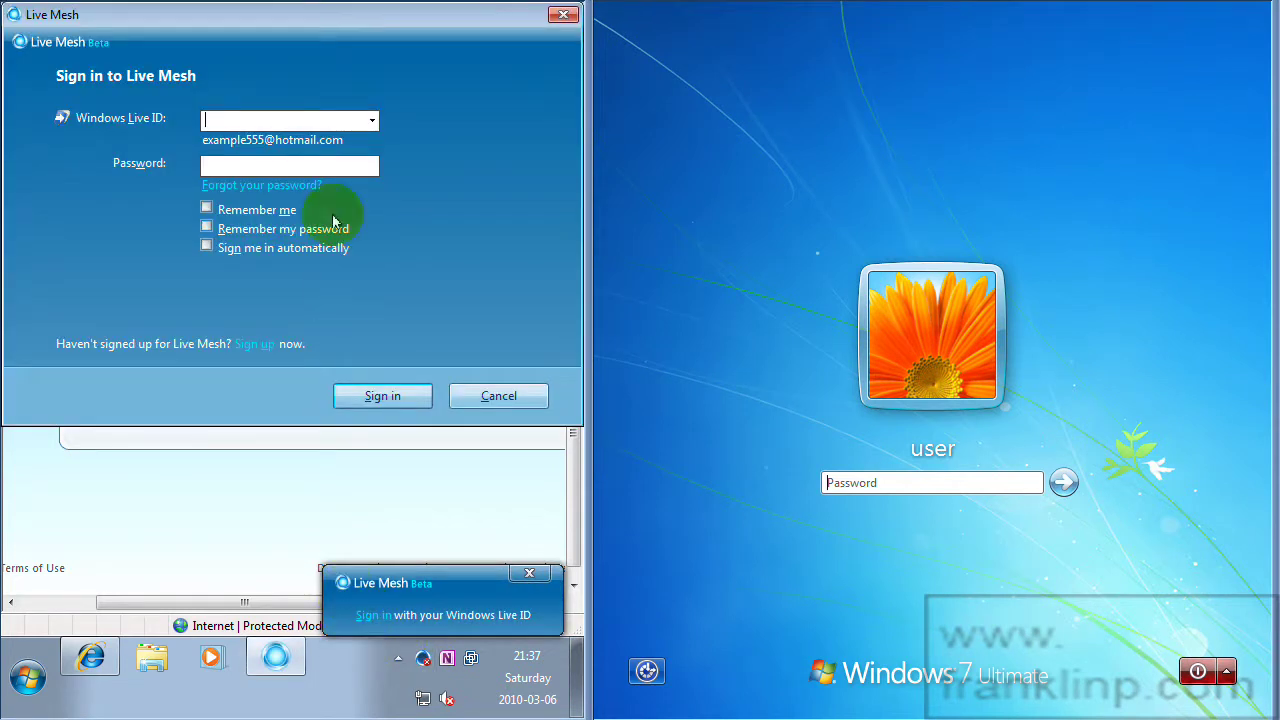
{"action": "left_click", "coordinate": [287, 119]}
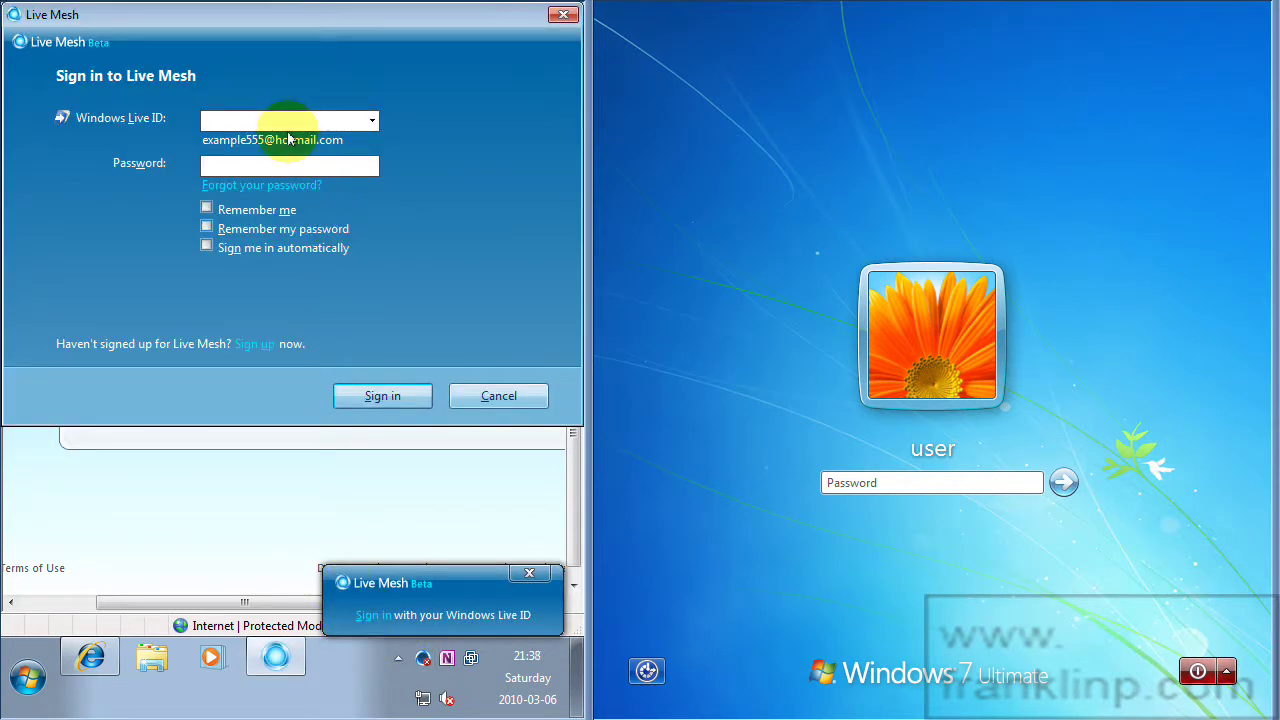
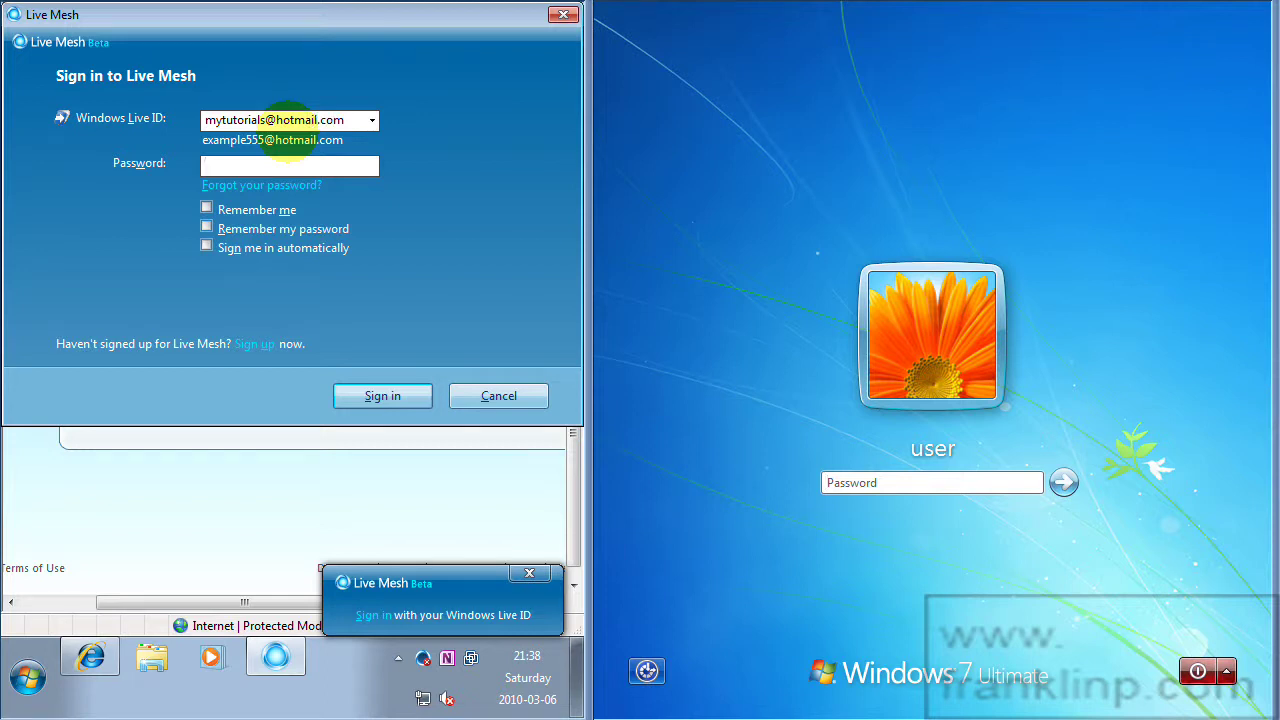
{"action": "type", "text": "******"}
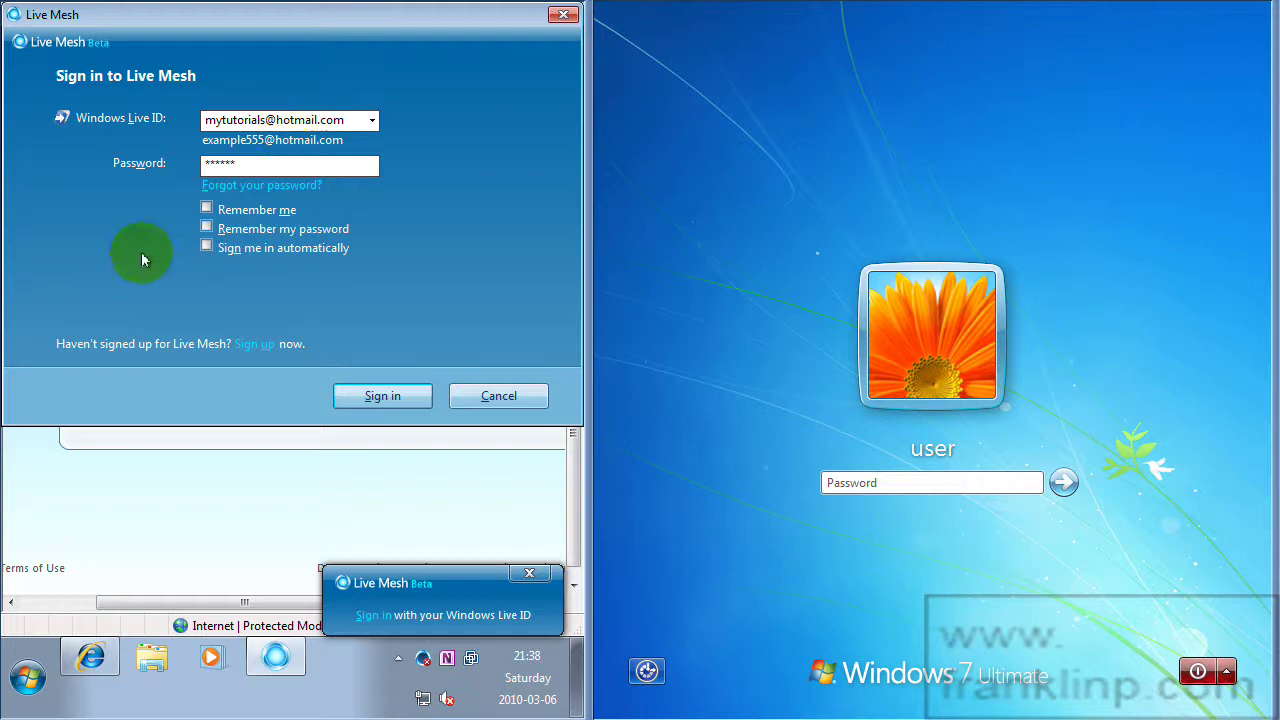
{"action": "left_click", "coordinate": [206, 228]}
{"action": "left_click", "coordinate": [203, 249]}
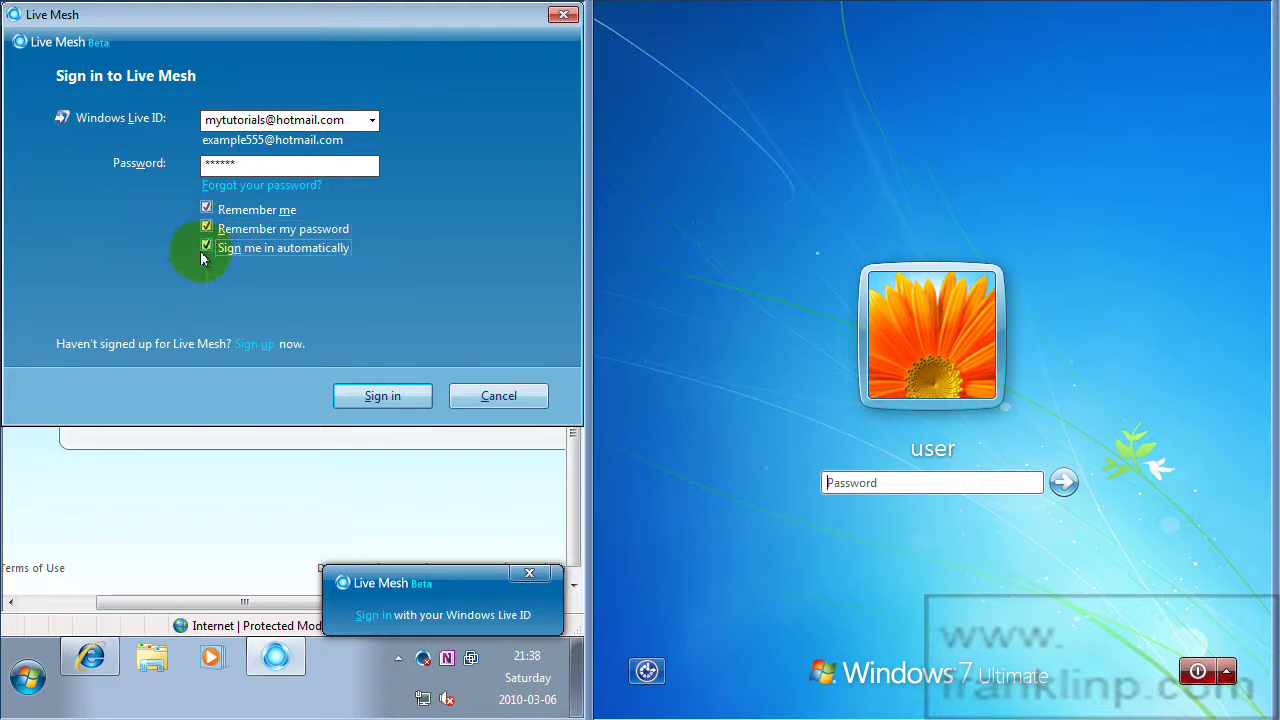
{"action": "left_click", "coordinate": [358, 396]}
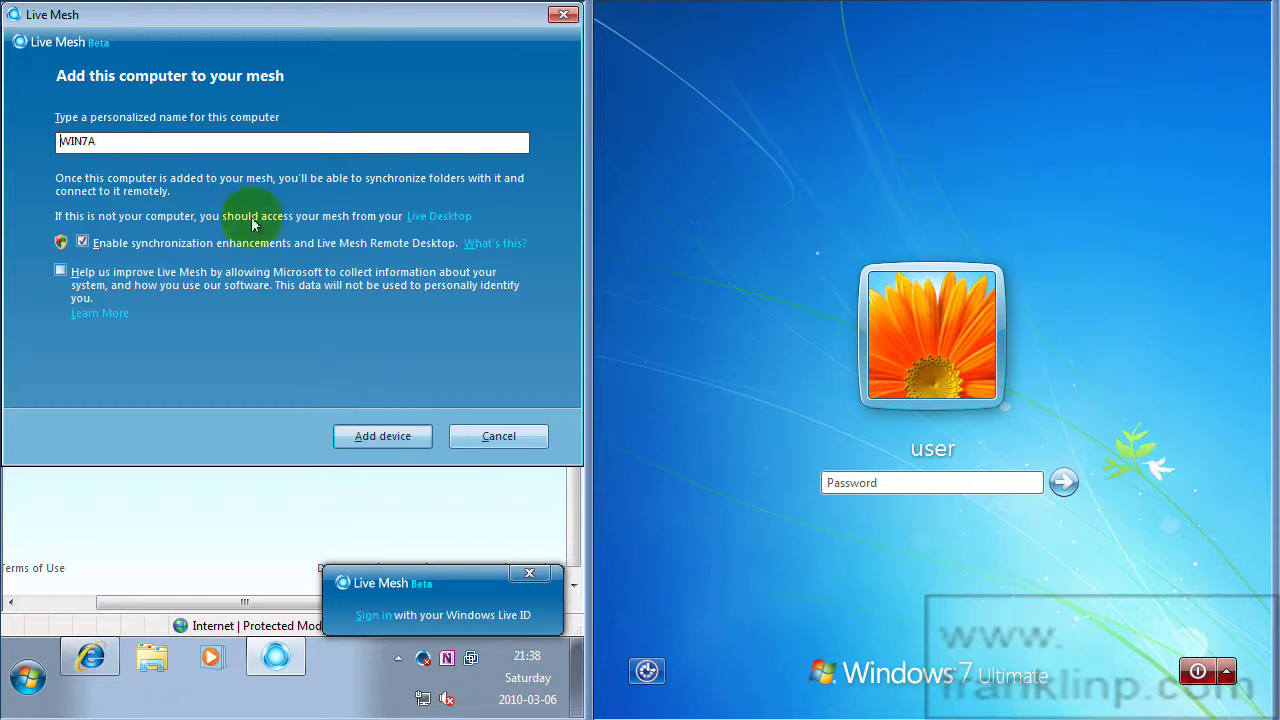
Add this computer to the mesh under the name WIN7A.
{"action": "left_click", "coordinate": [378, 437]}
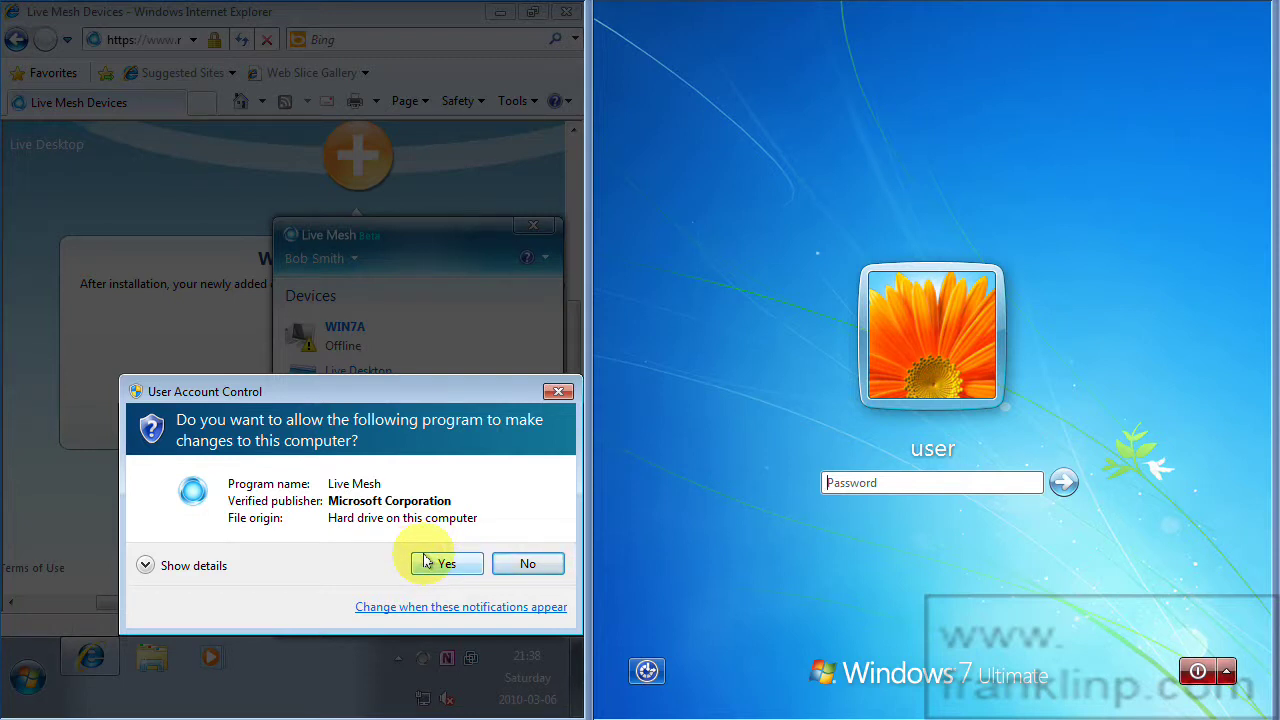
Approve the User Account Control prompt so Live Mesh can make changes.
{"action": "left_click", "coordinate": [142, 568]}
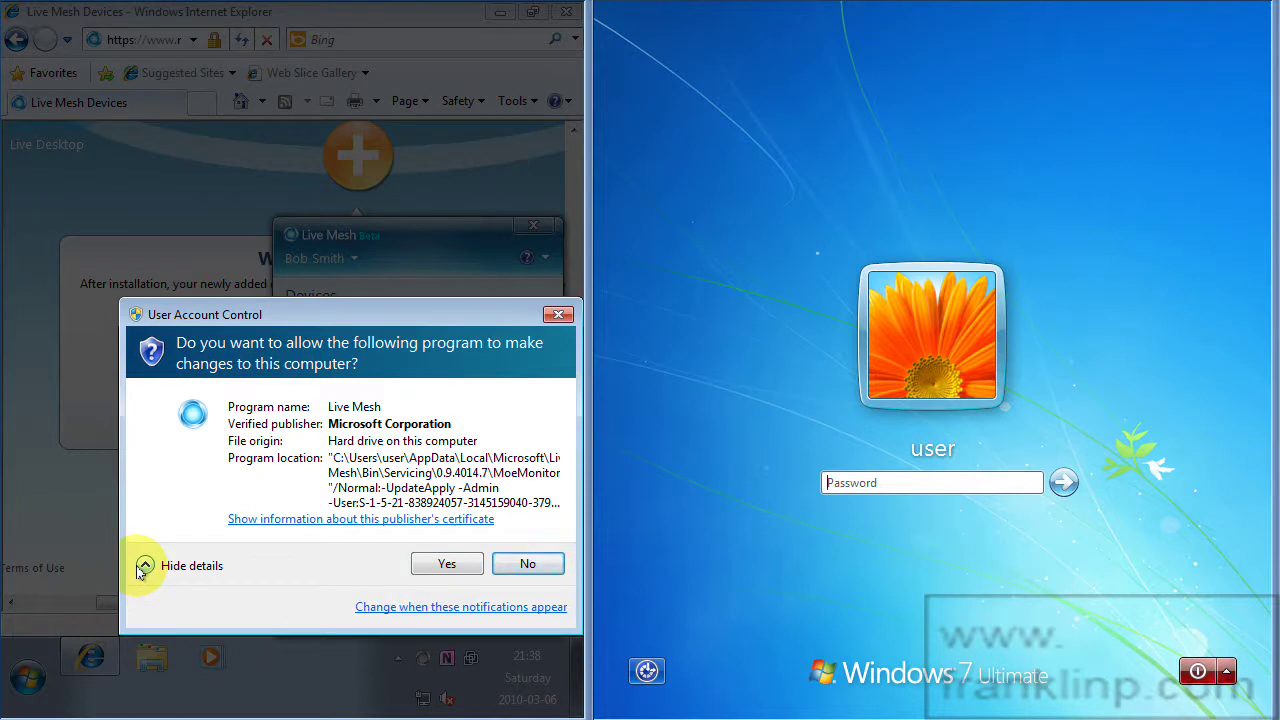
{"action": "left_click", "coordinate": [142, 568]}
{"action": "left_click", "coordinate": [441, 486]}
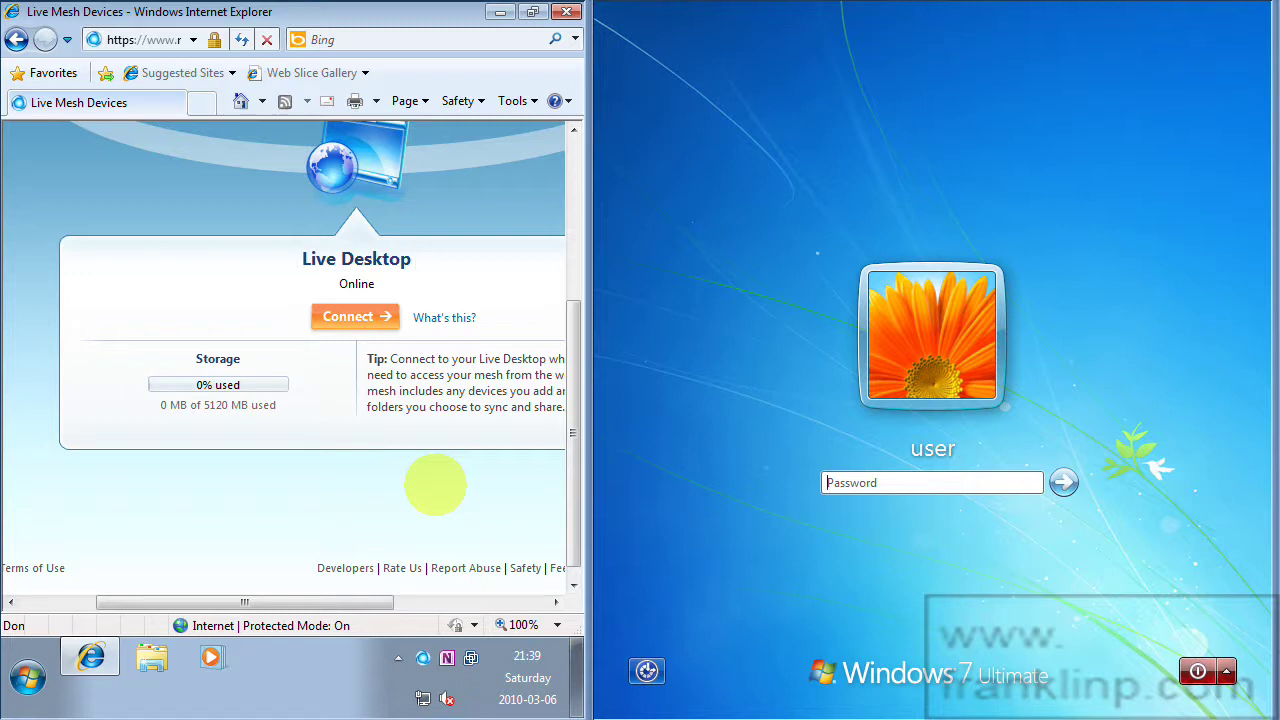
Open the Live Mesh status panel from the tray, close it, and reopen it.
{"action": "left_click", "coordinate": [422, 657]}
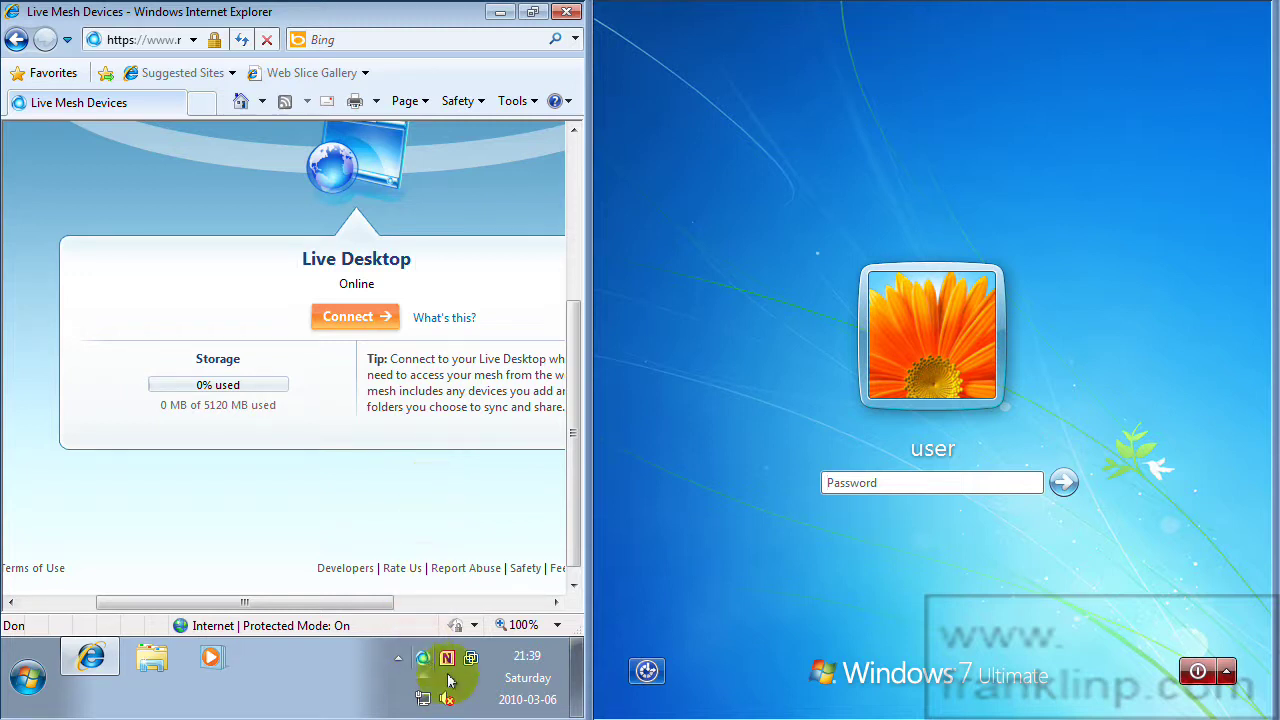
{"action": "left_click", "coordinate": [418, 700]}
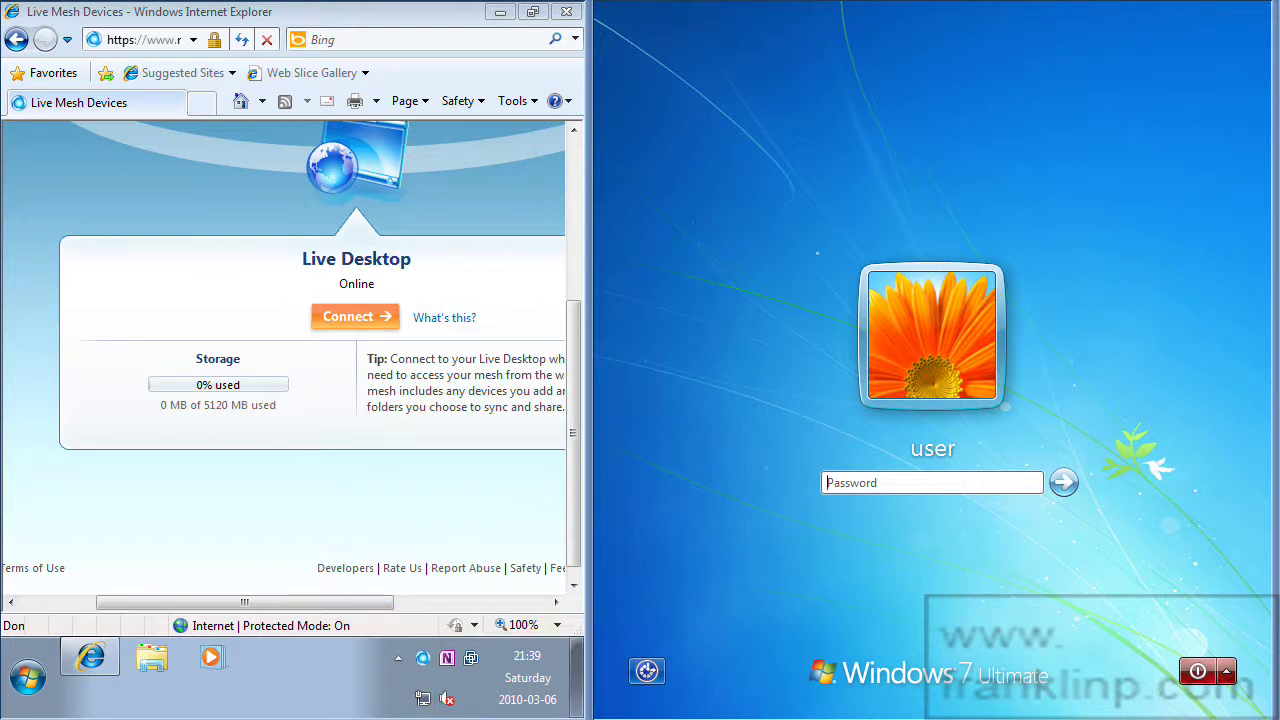
{"action": "left_click", "coordinate": [424, 662]}
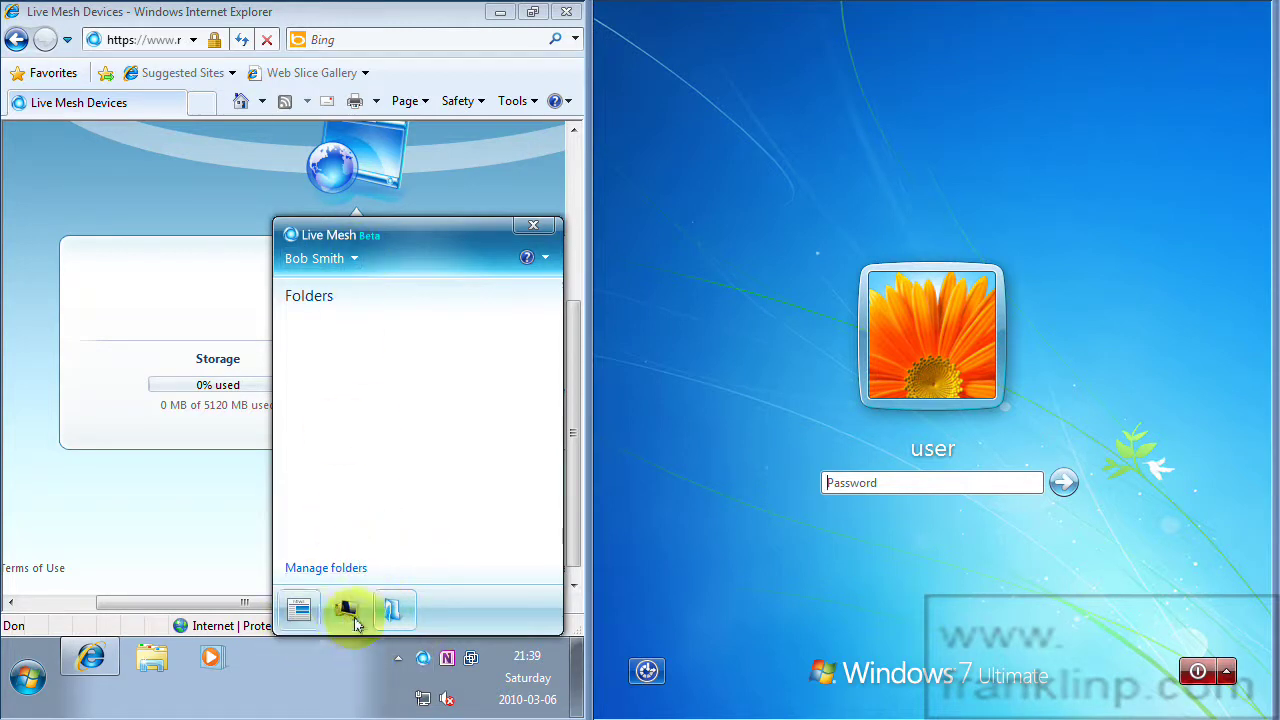
View Live Mesh news and the device list with WIN7A and Live Desktop, then close the panel.
{"action": "left_click", "coordinate": [296, 614]}
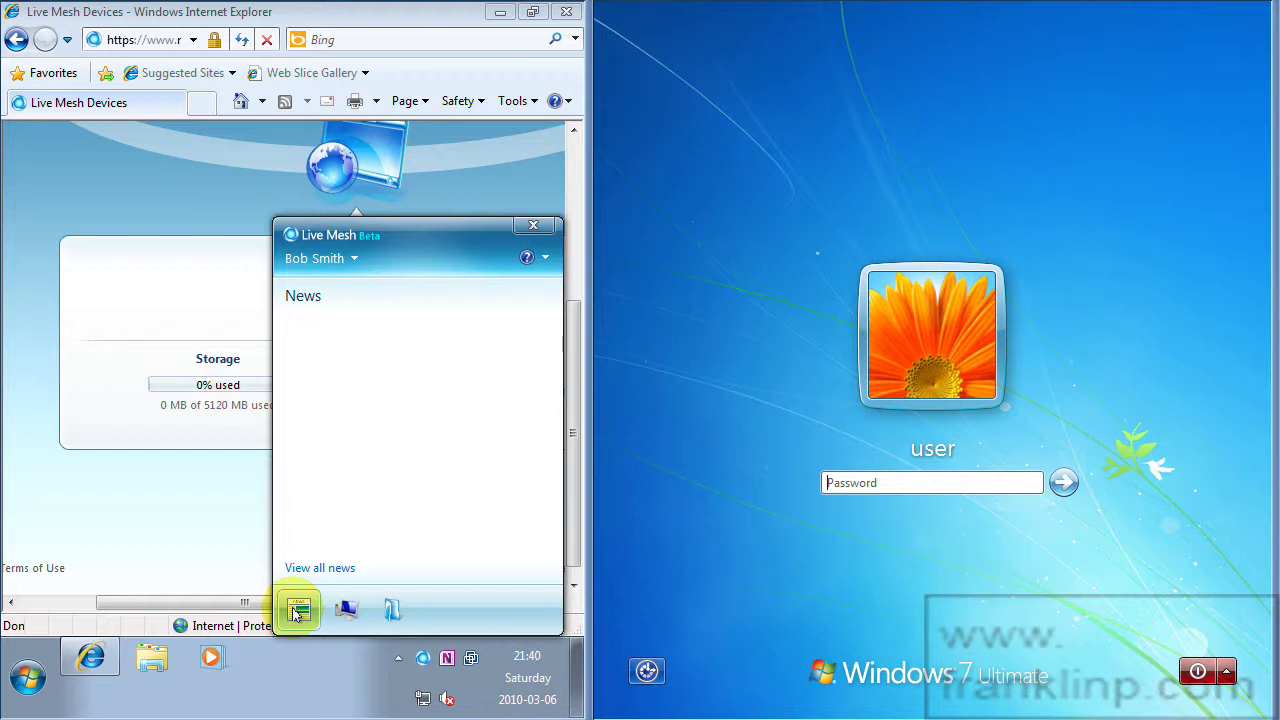
{"action": "left_click", "coordinate": [346, 611]}
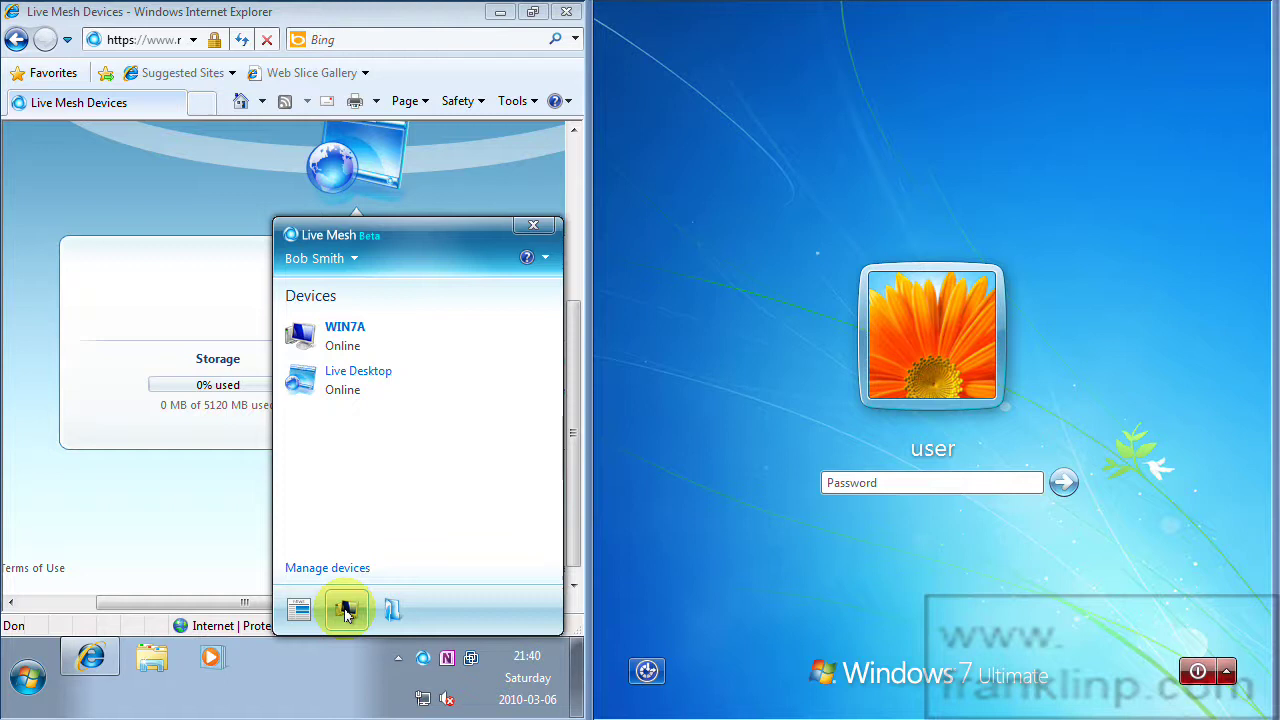
{"action": "left_click", "coordinate": [71, 609]}
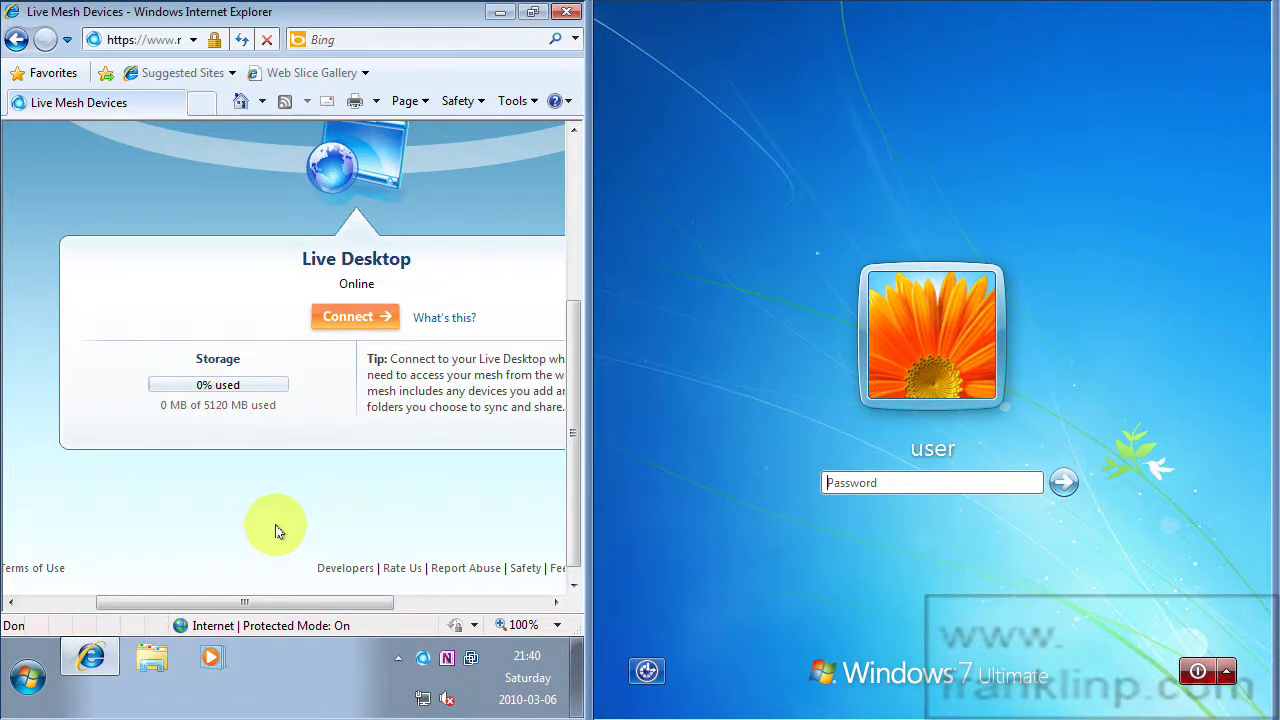
{"action": "scroll", "coordinate": [274, 523], "scroll_direction": "up", "scroll_amount": 4}
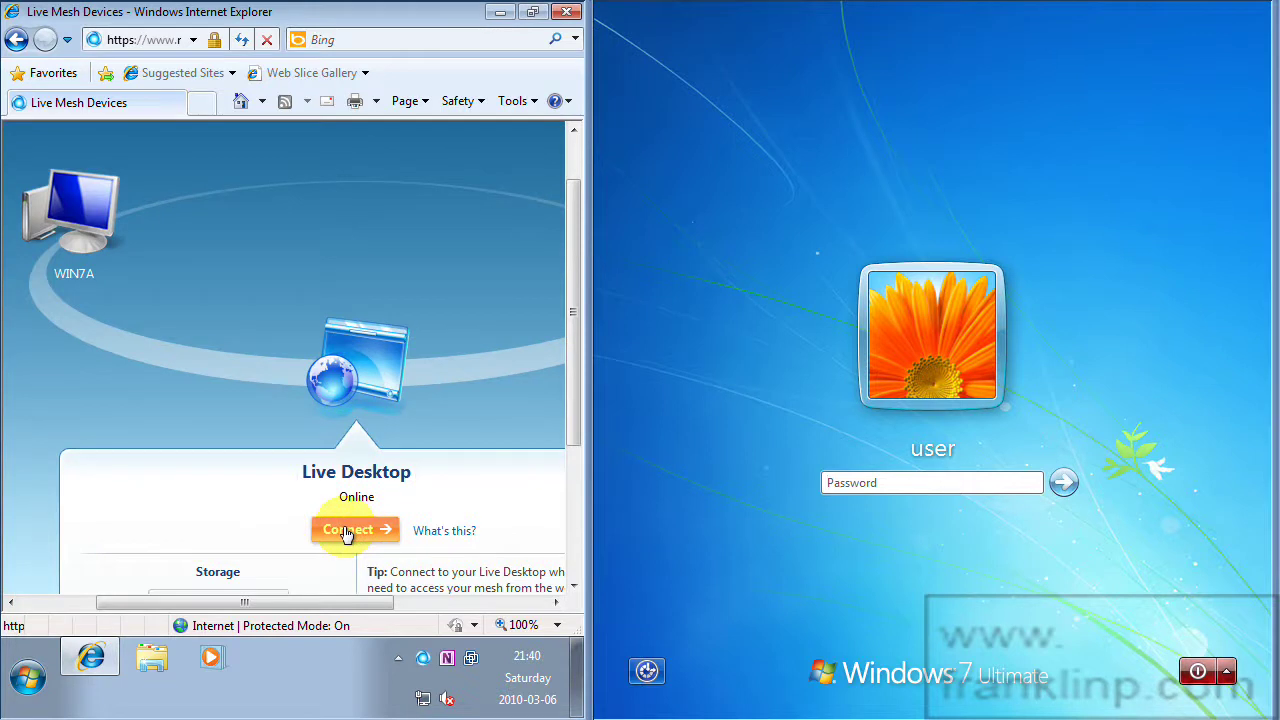
Connect to the Live Desktop and permanently dismiss its Get Started message.
{"action": "left_click", "coordinate": [347, 537]}
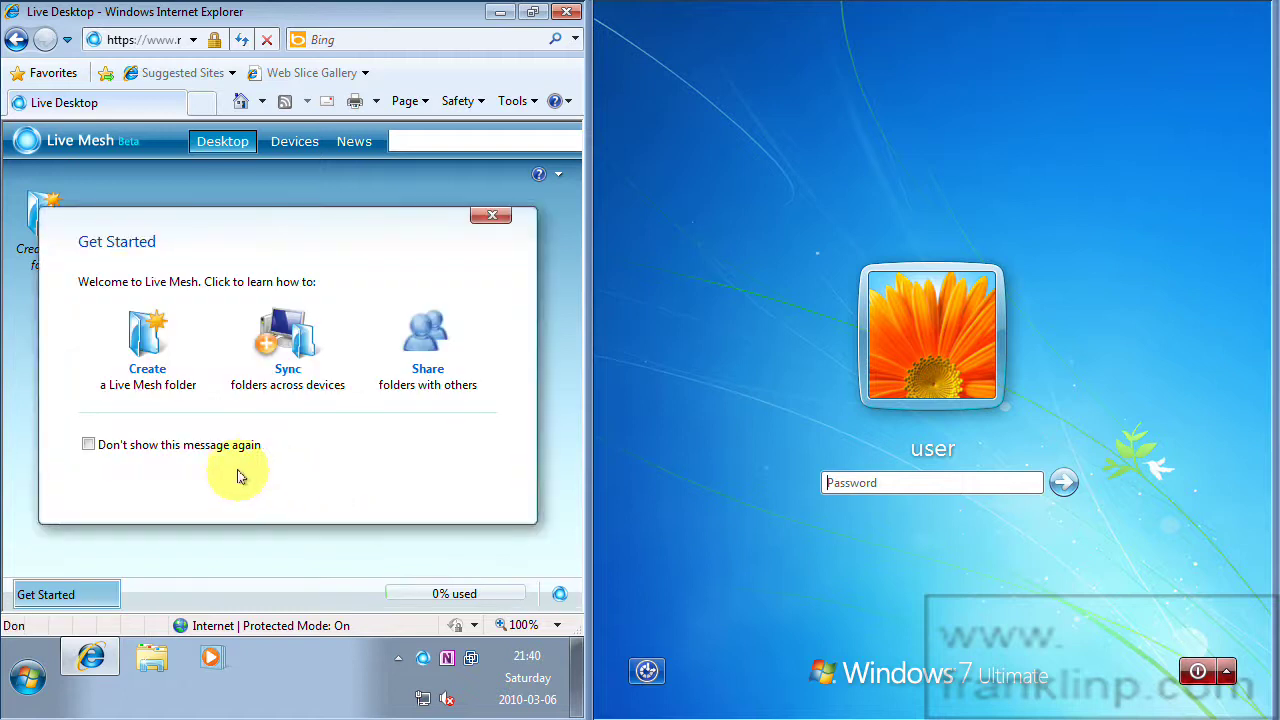
{"action": "left_click", "coordinate": [88, 445]}
{"action": "left_click", "coordinate": [492, 215]}
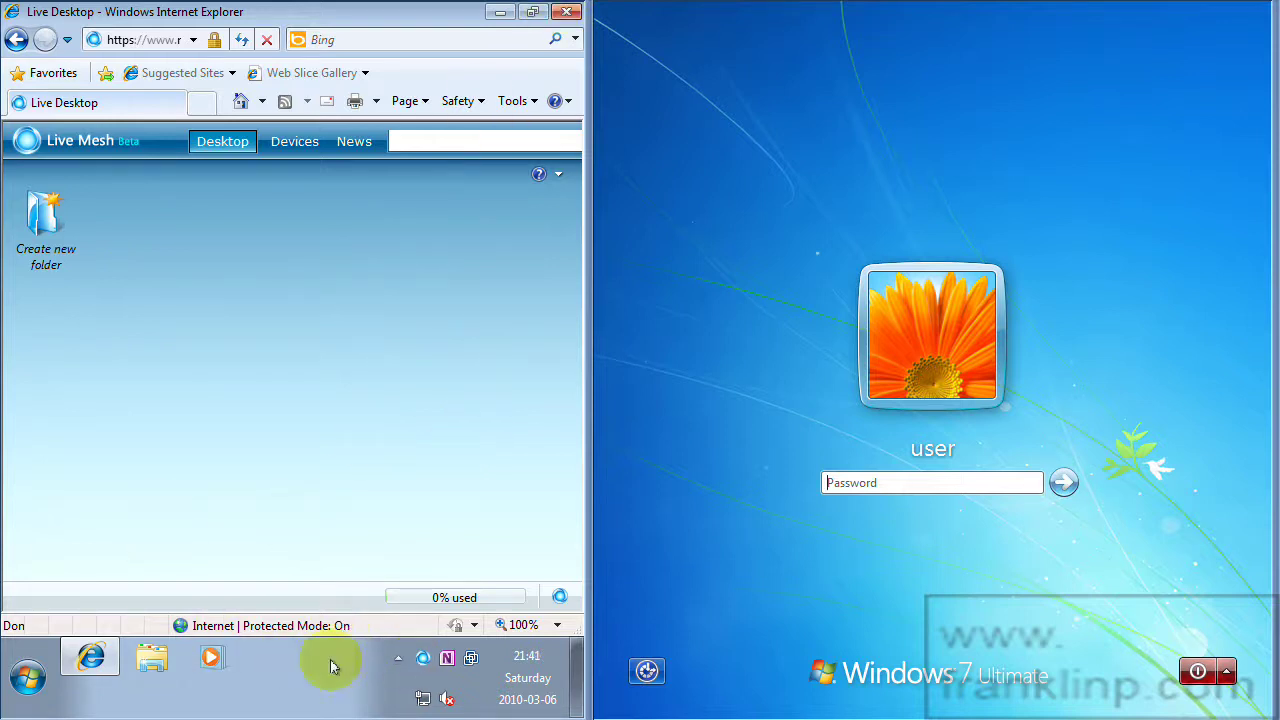
Check recent folder activity in the Live Mesh status panel, then reopen the panel.
{"action": "left_click", "coordinate": [422, 658]}
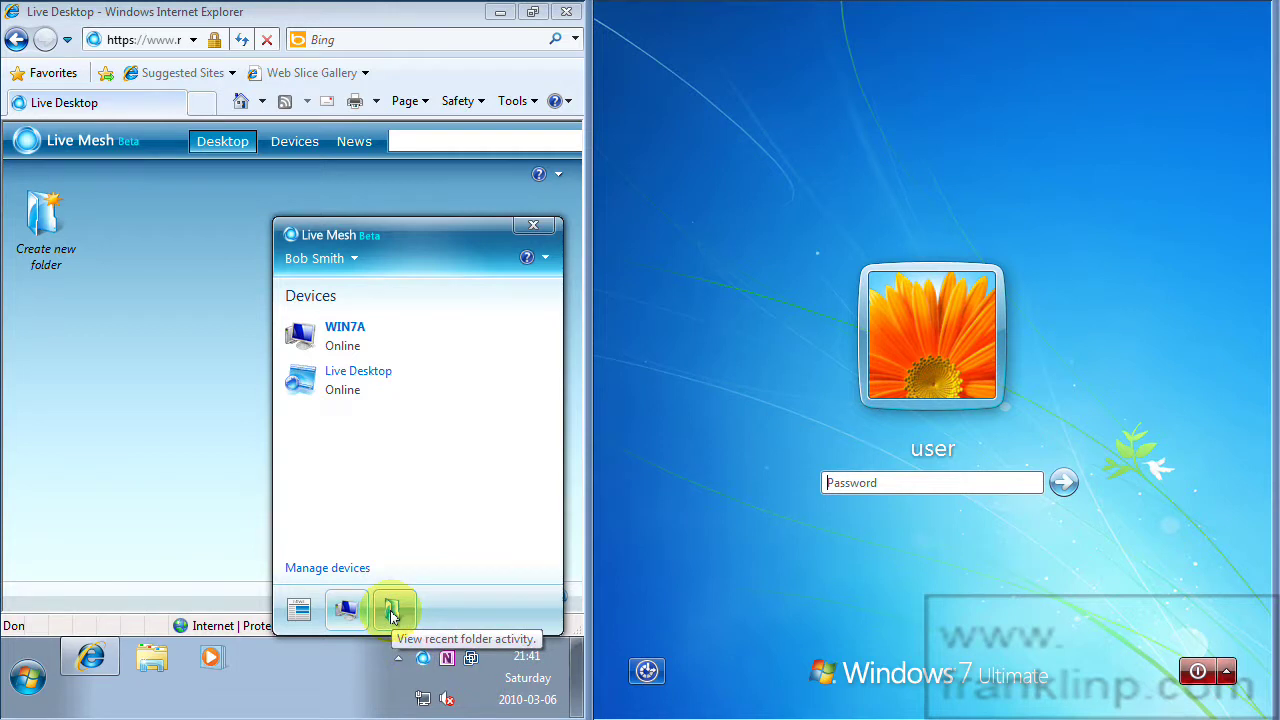
{"action": "left_click", "coordinate": [392, 612]}
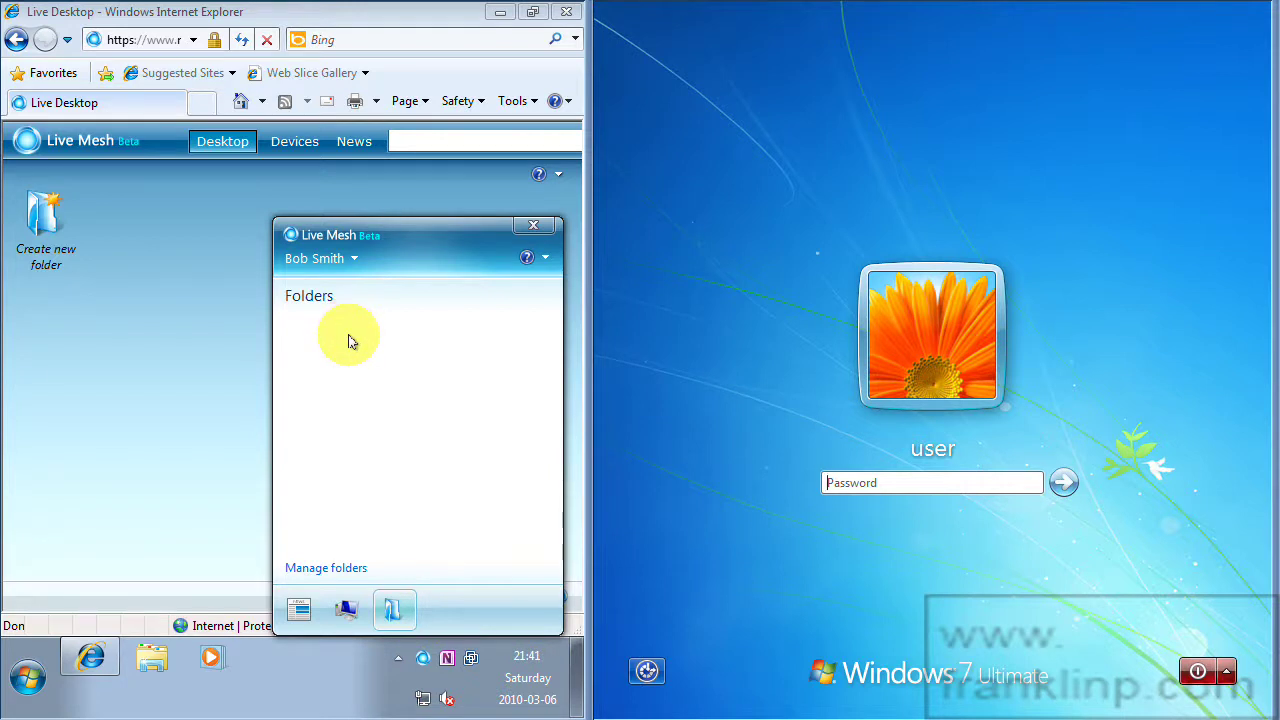
{"action": "left_click", "coordinate": [214, 412]}
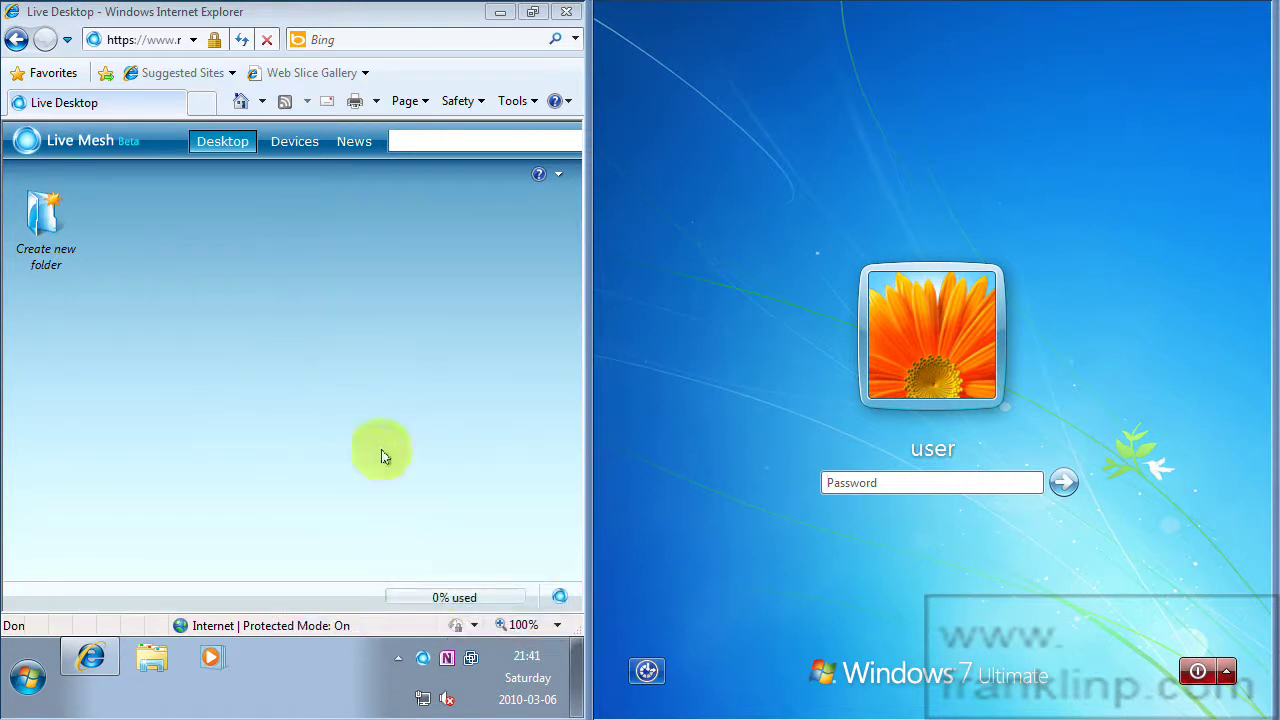
{"action": "left_click", "coordinate": [422, 659]}
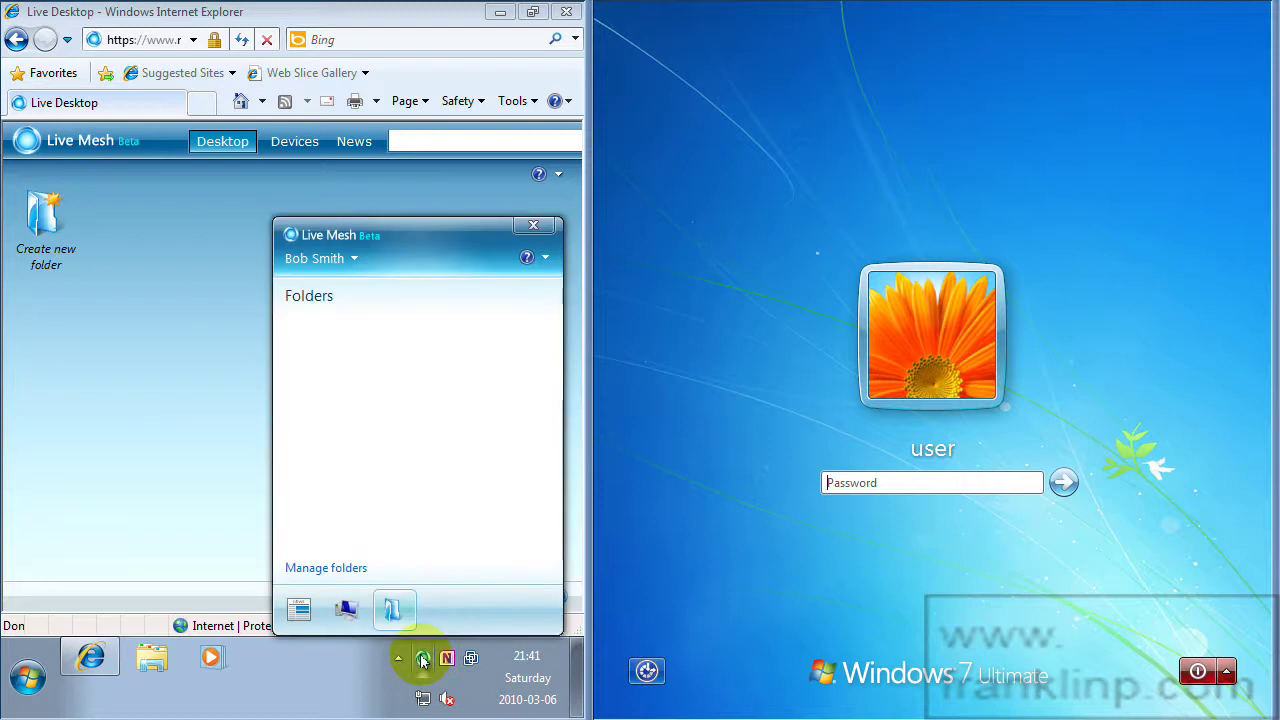
Open the Live Mesh Folders window and choose Live Mesh Options > Create folder in Live Mesh.
{"action": "left_click", "coordinate": [315, 569]}
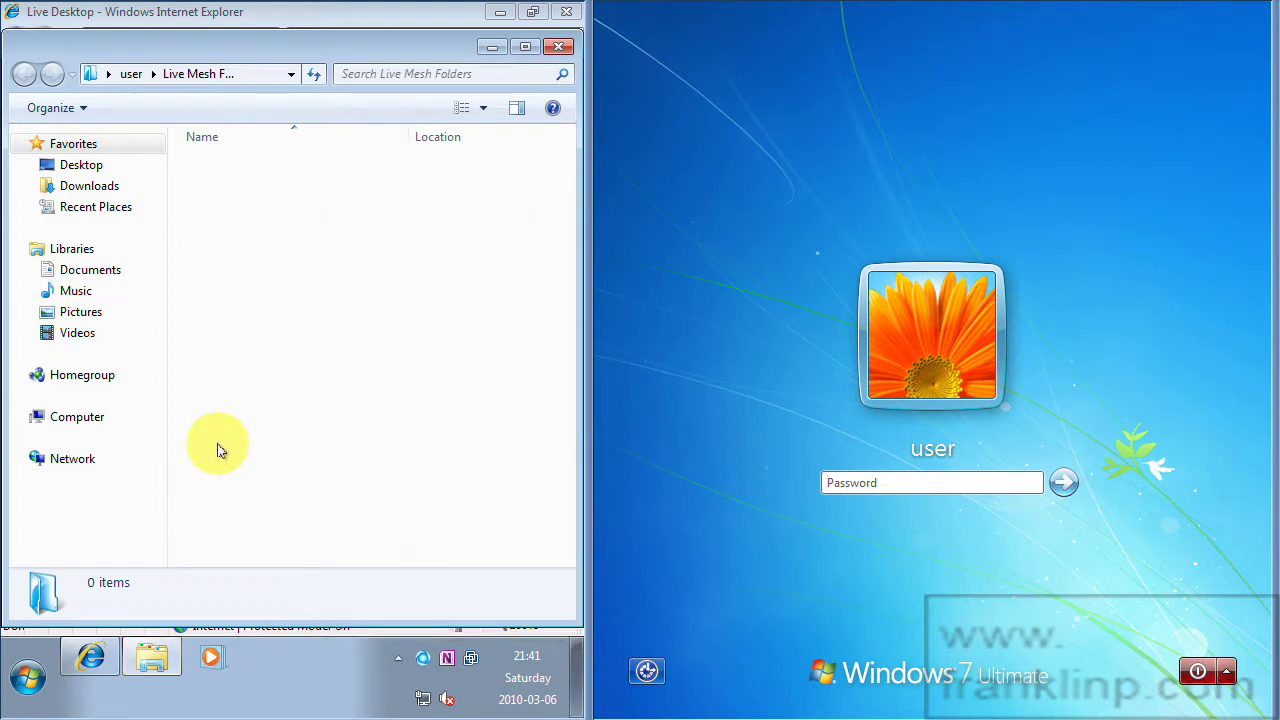
{"action": "right_click", "coordinate": [249, 281]}
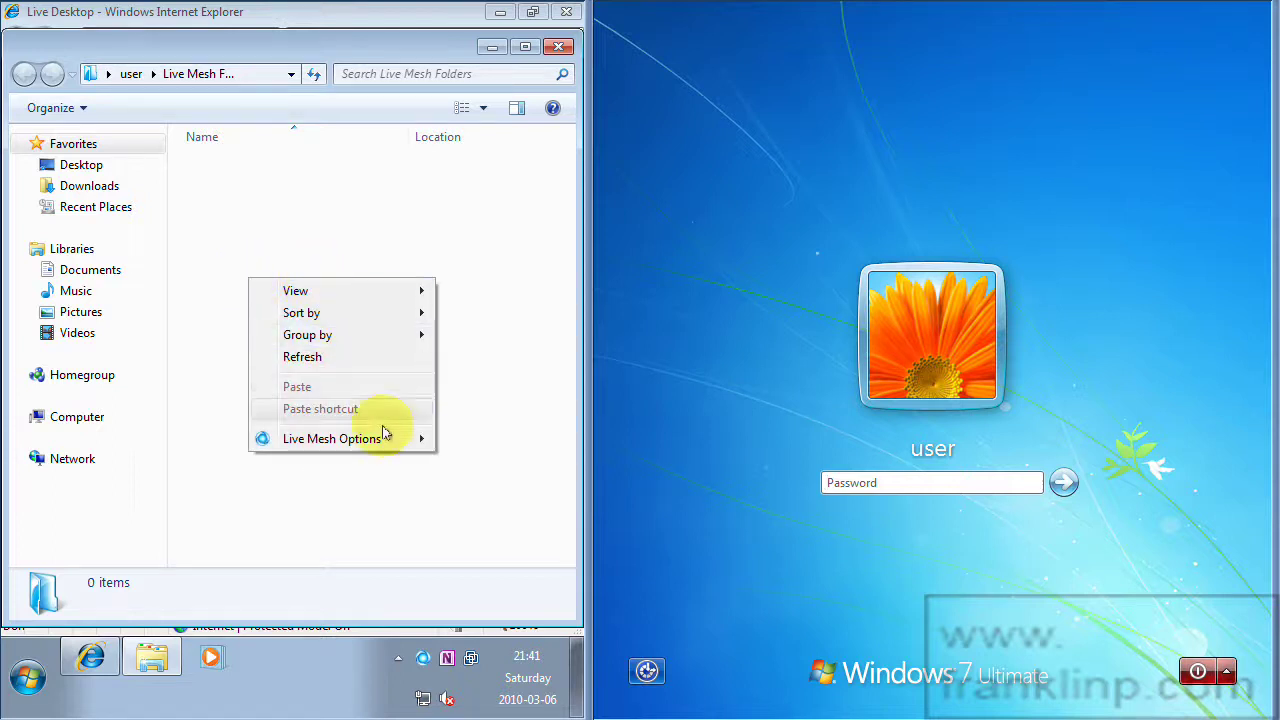
{"action": "mouse_move", "coordinate": [384, 433]}
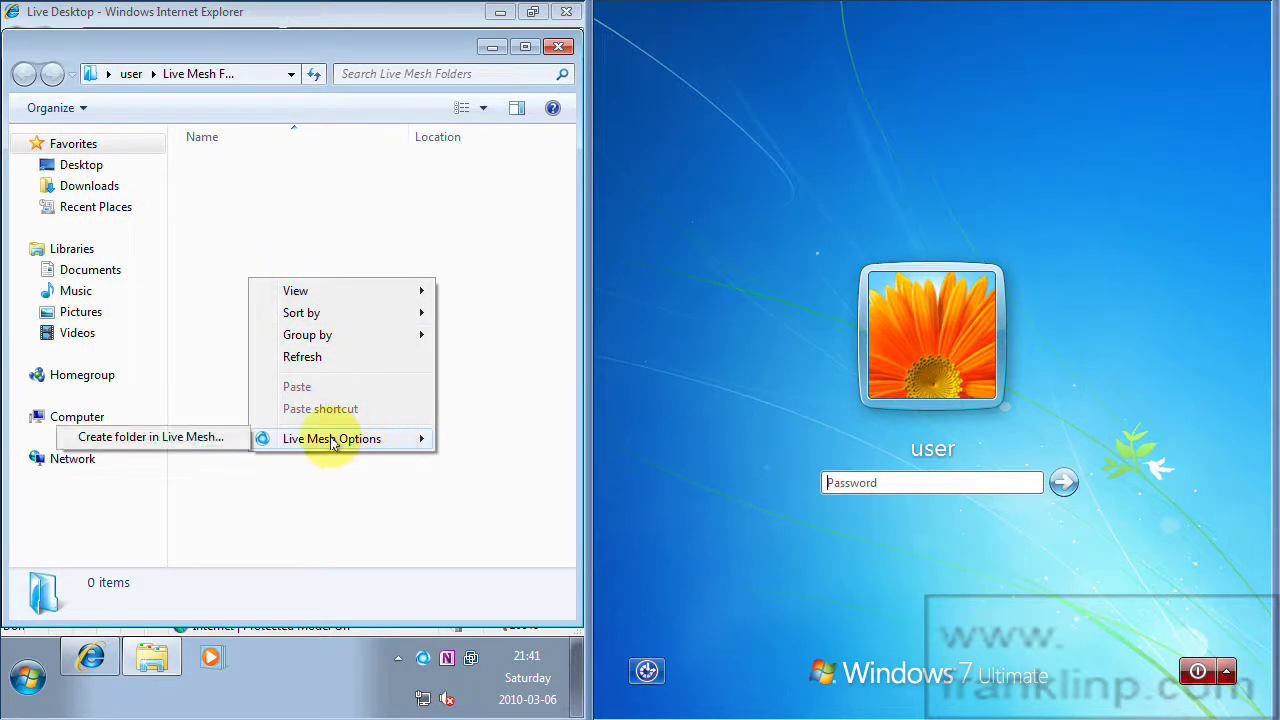
{"action": "left_click", "coordinate": [166, 441]}
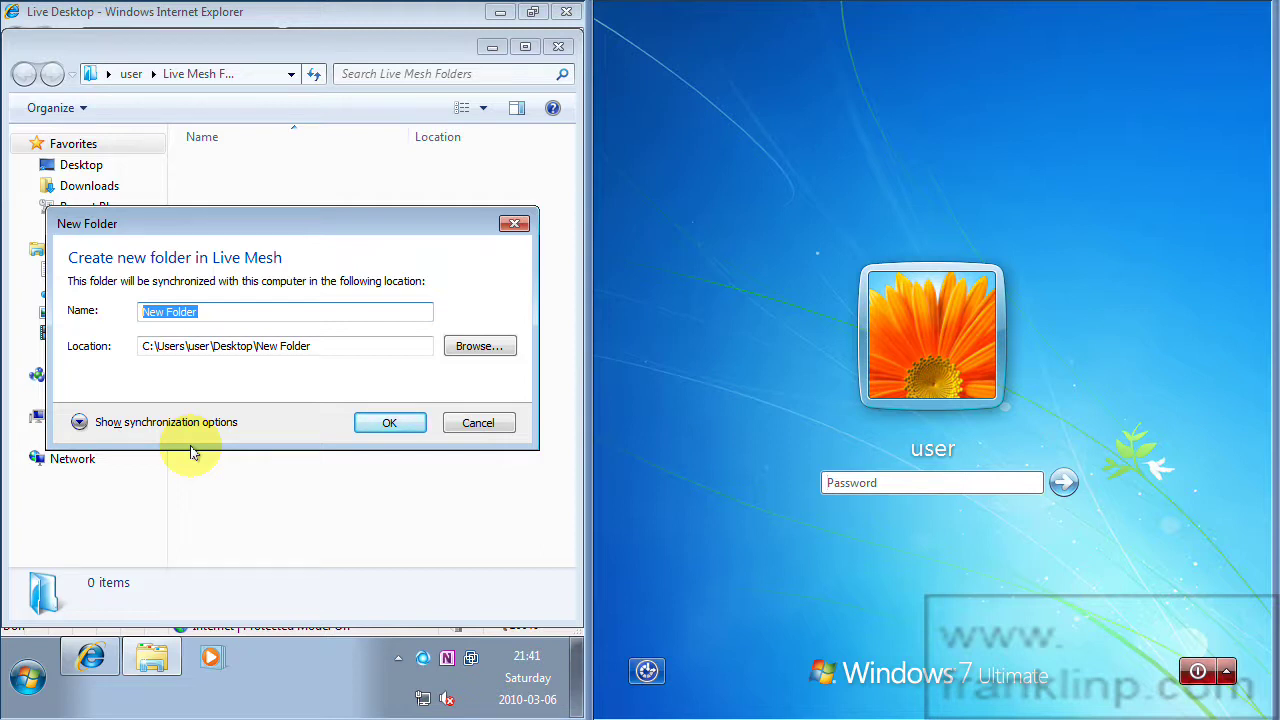
Name the new folder 'My Synched Folder' and verify its Desktop location path.
{"action": "type", "text": "M"}
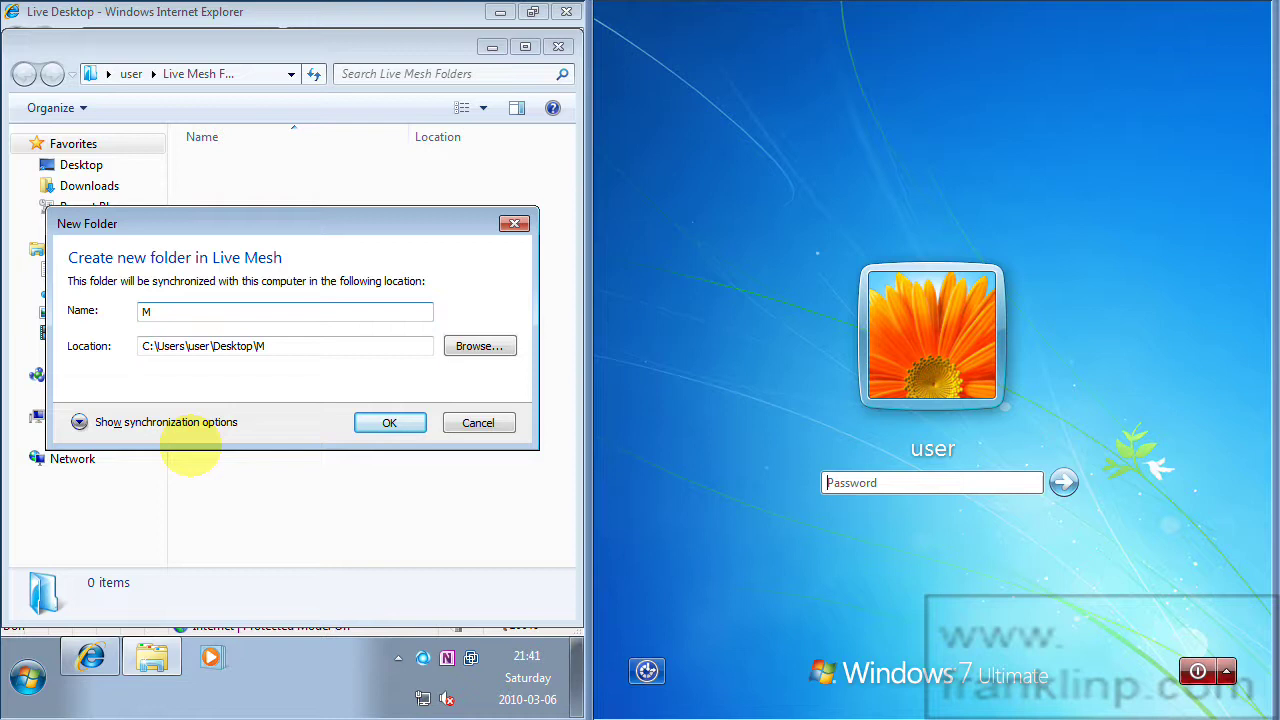
{"action": "type", "text": "y Synched Folder"}
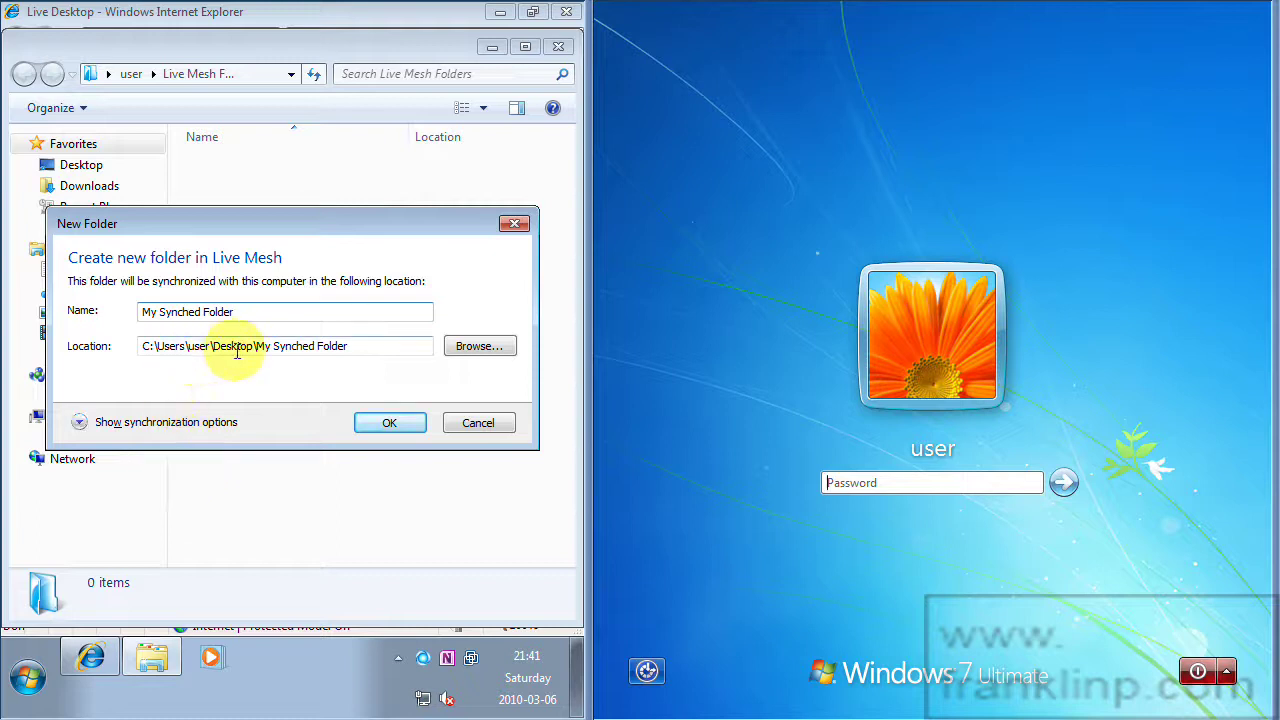
{"action": "left_click_drag", "start_coordinate": [351, 350], "coordinate": [132, 348]}
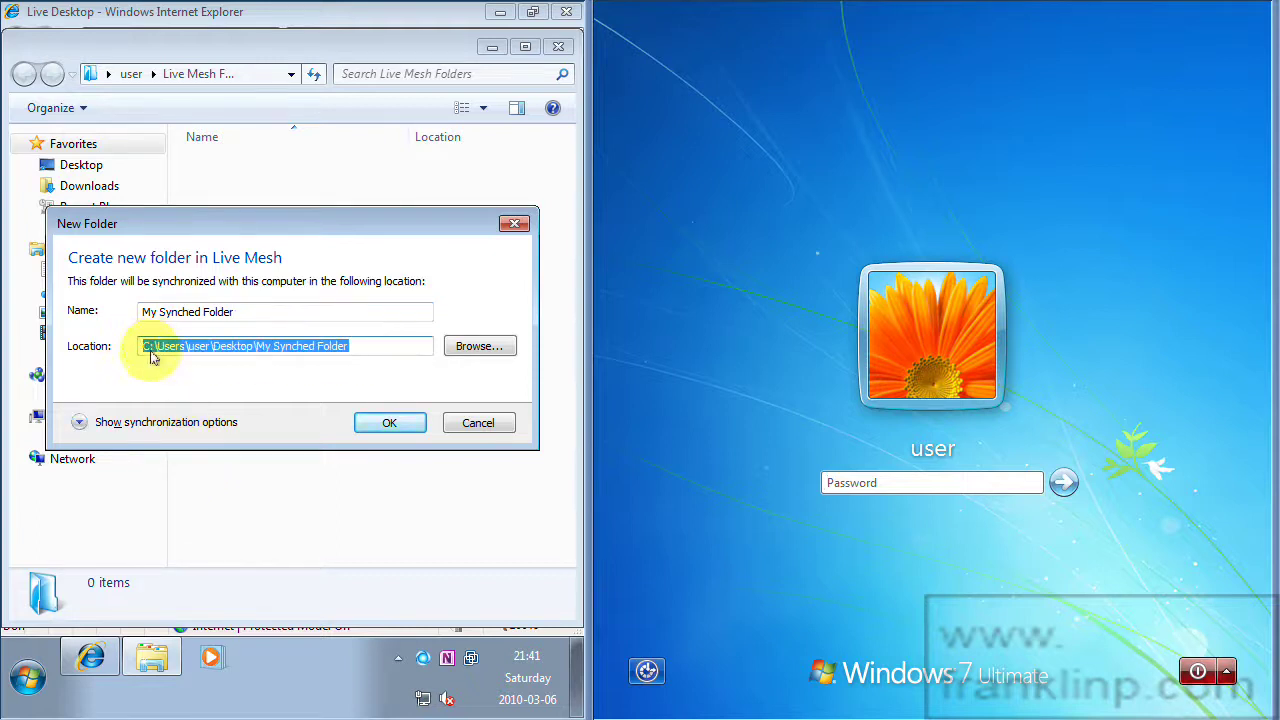
{"action": "left_click", "coordinate": [378, 346]}
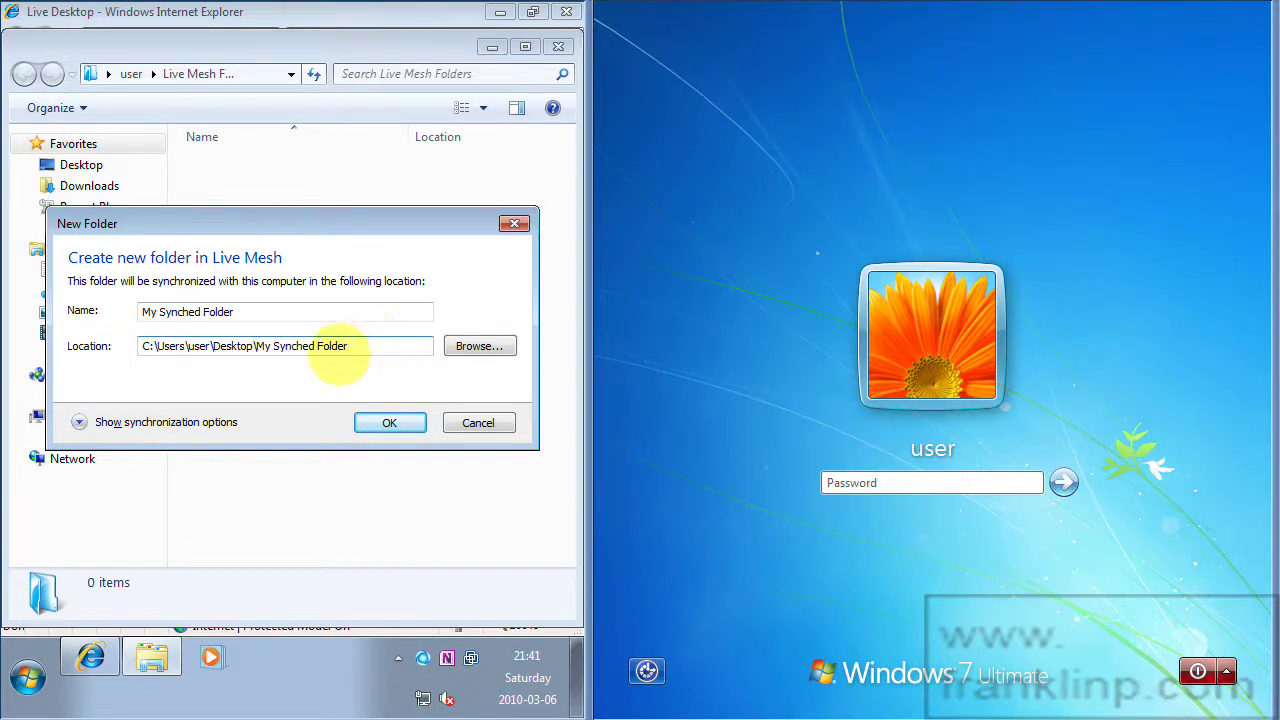
Keep WIN7A syncing 'When files are added or modified' and create the folder.
{"action": "left_click", "coordinate": [78, 424]}
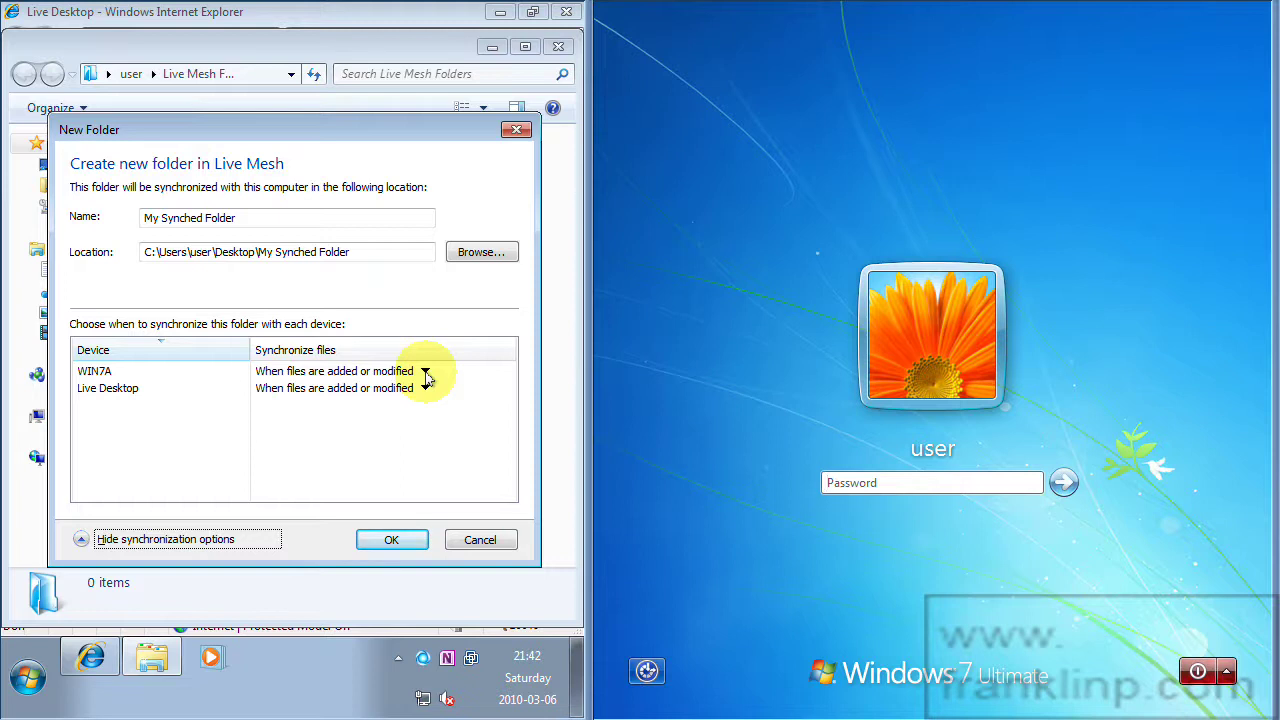
{"action": "left_click", "coordinate": [426, 376]}
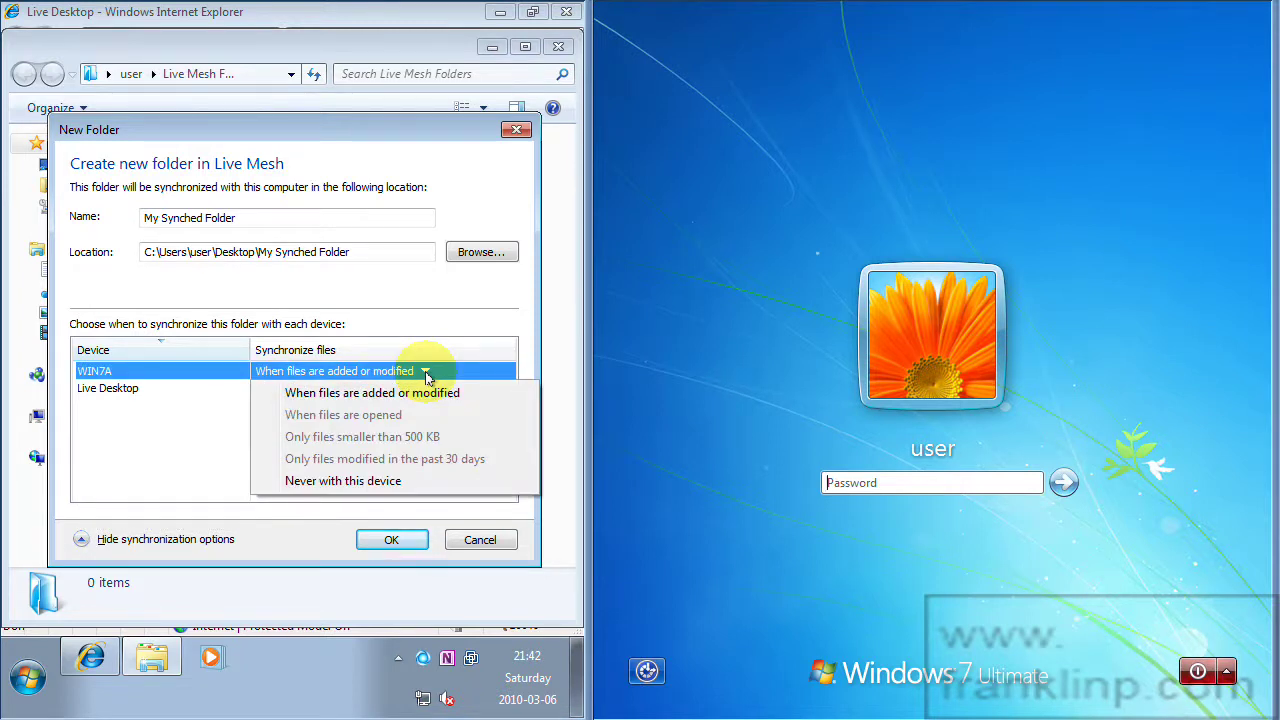
{"action": "left_click", "coordinate": [426, 376]}
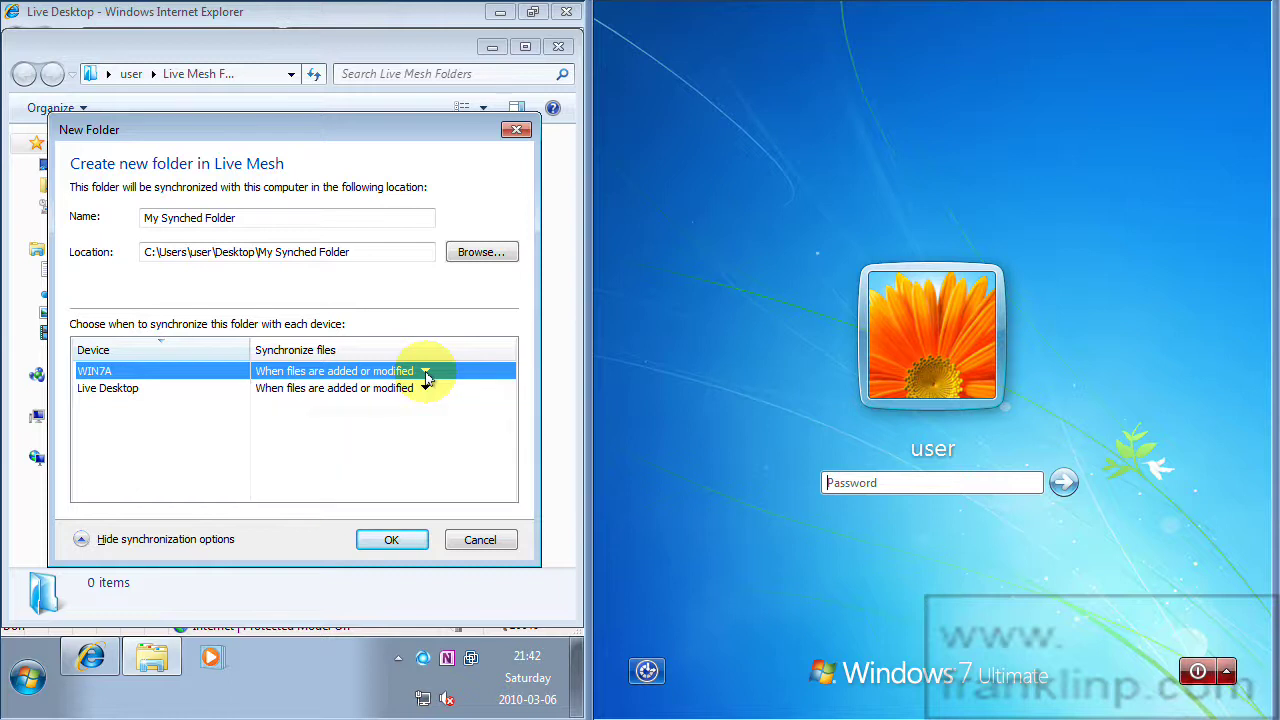
{"action": "left_click", "coordinate": [426, 376]}
{"action": "left_click", "coordinate": [426, 376]}
{"action": "left_click", "coordinate": [426, 376]}
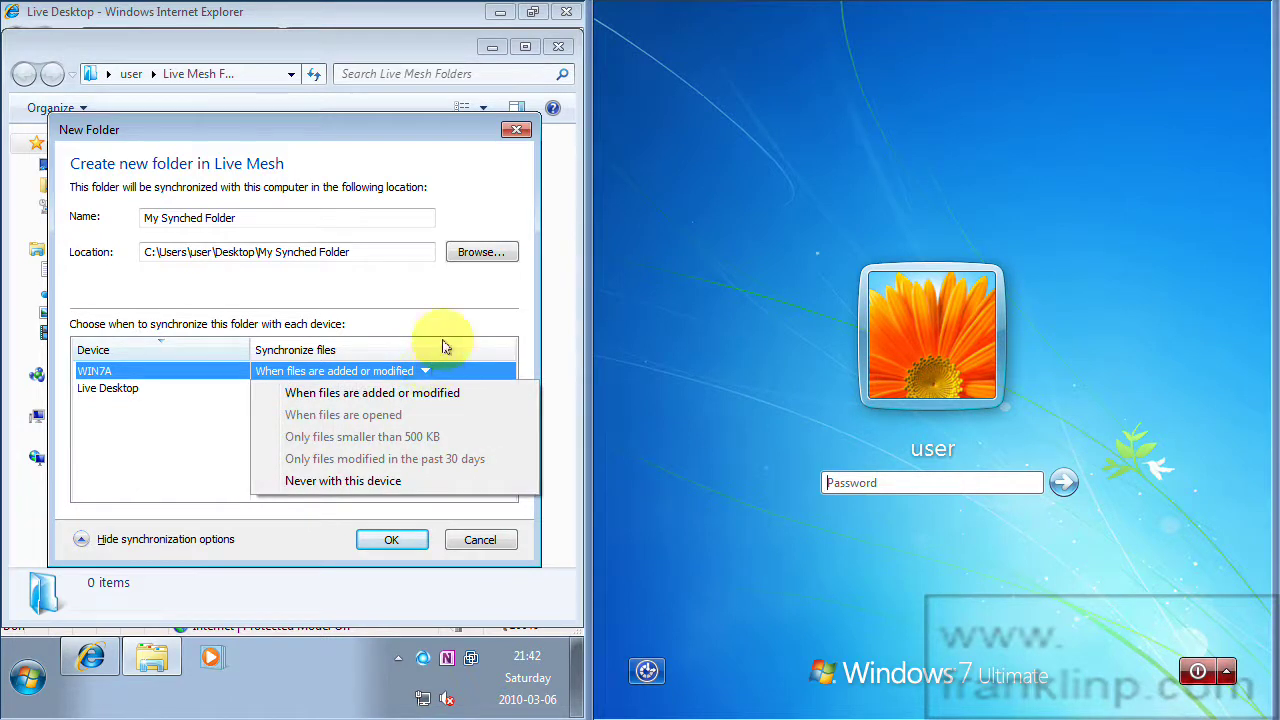
{"action": "left_click", "coordinate": [380, 341]}
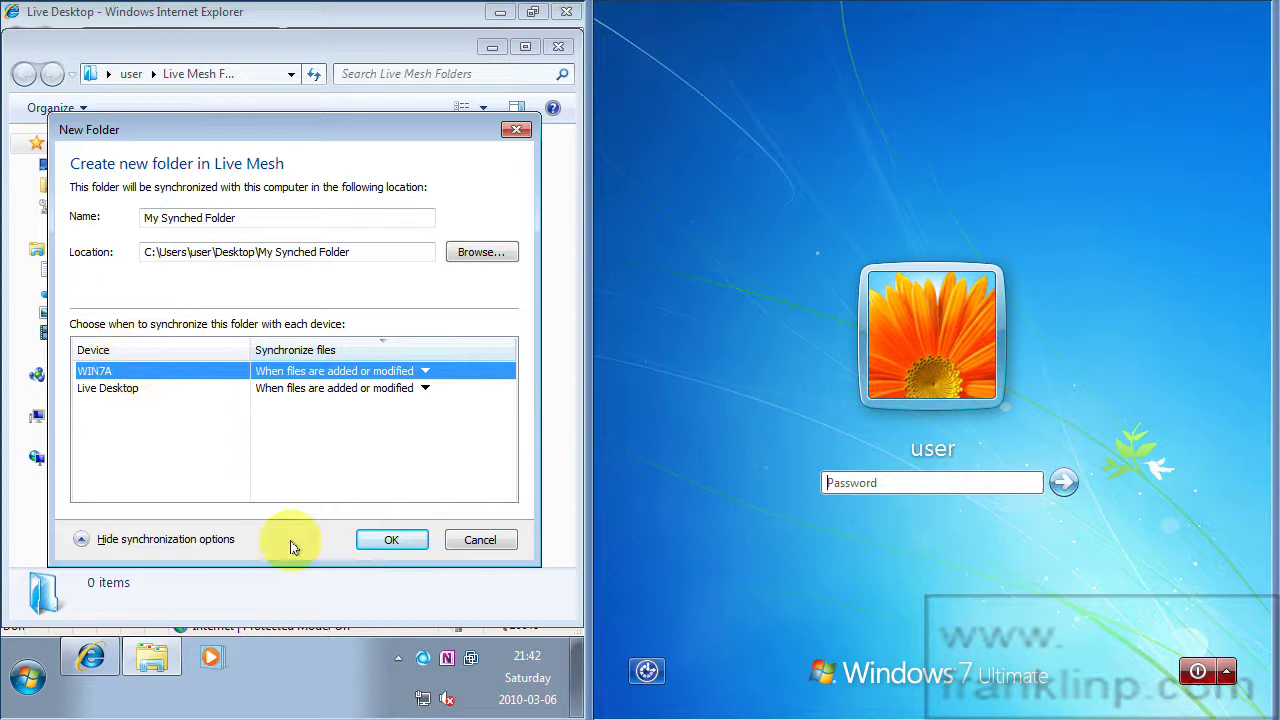
{"action": "left_click", "coordinate": [388, 541]}
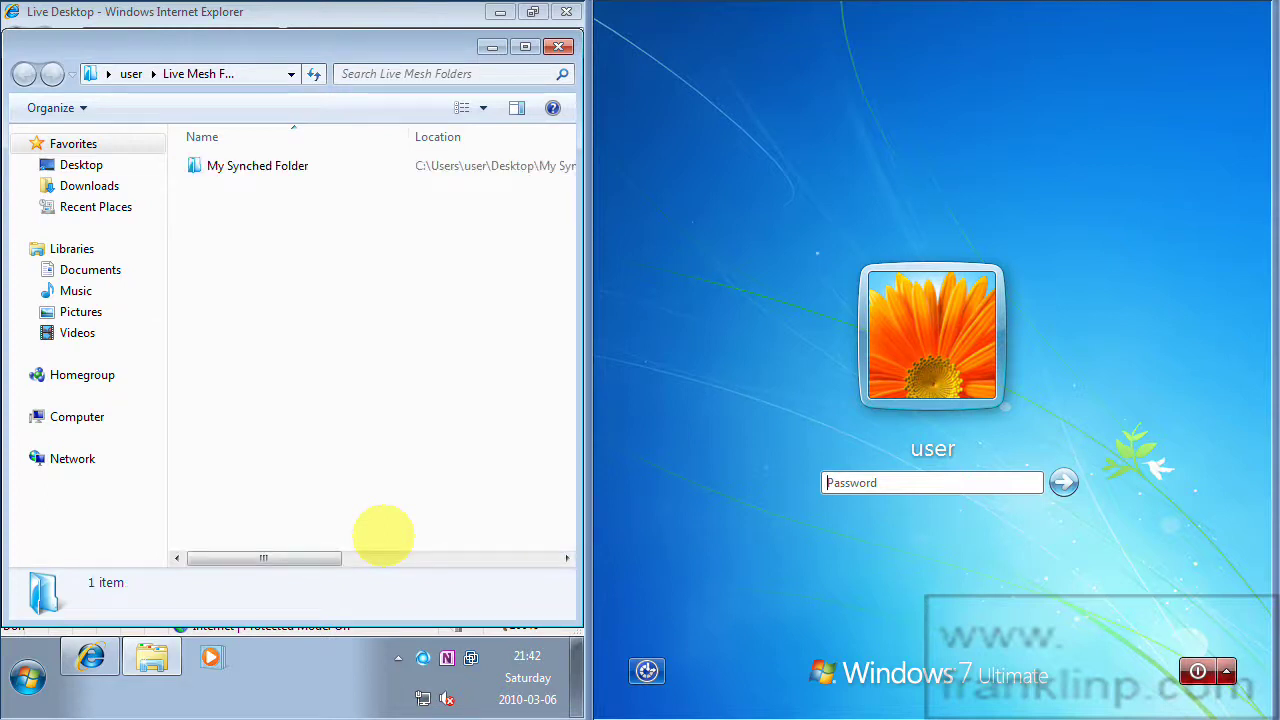
Inside My Synched Folder, create a new text document named 'My File'.
{"action": "double_click", "coordinate": [266, 177]}
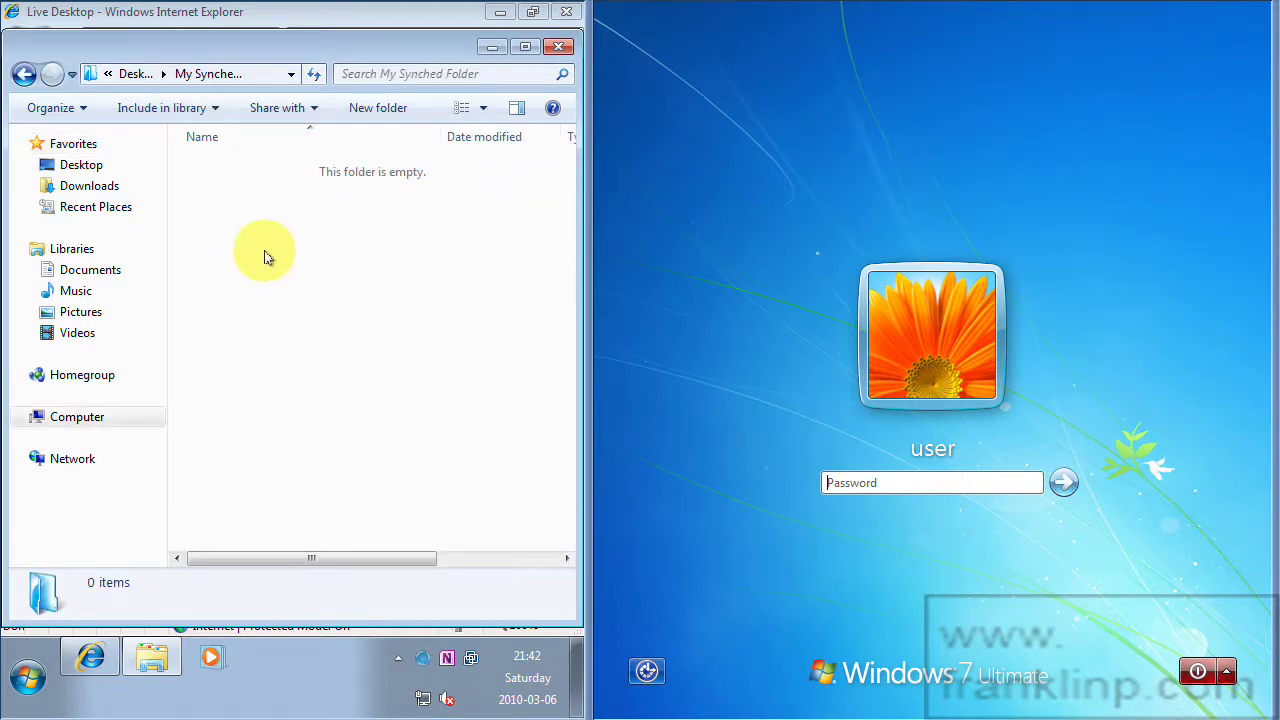
{"action": "right_click", "coordinate": [214, 270]}
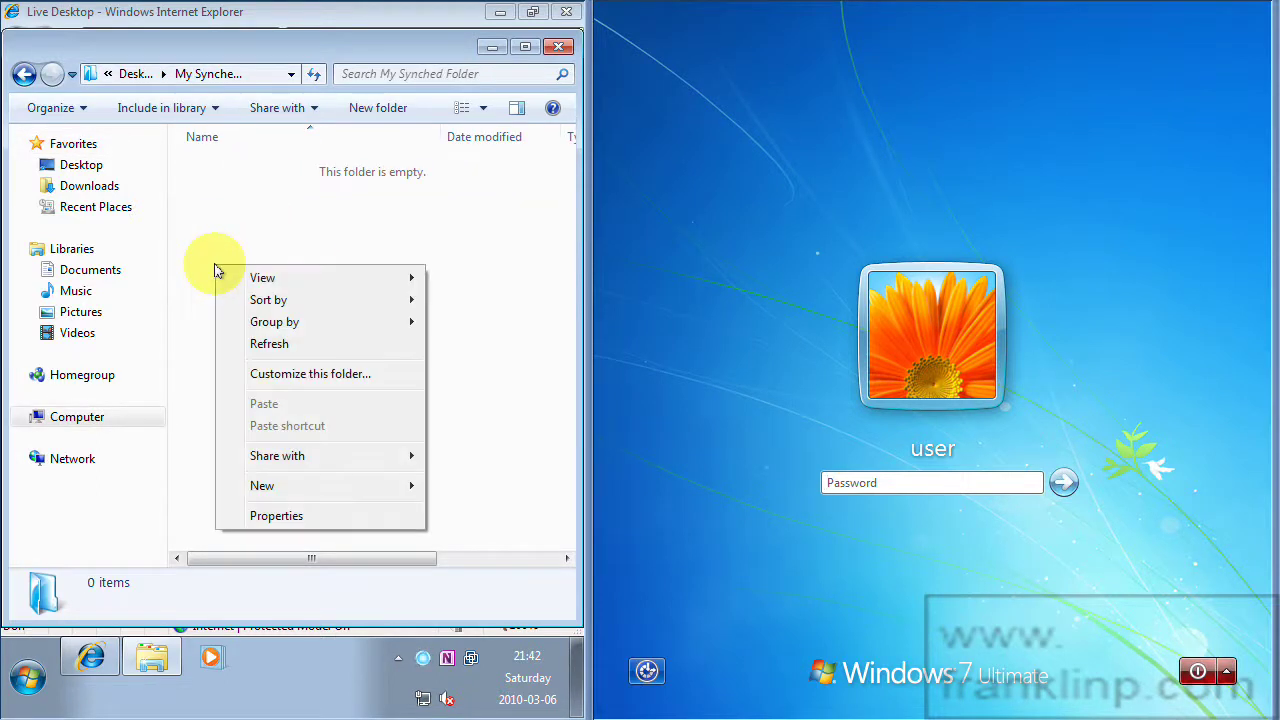
{"action": "mouse_move", "coordinate": [380, 487]}
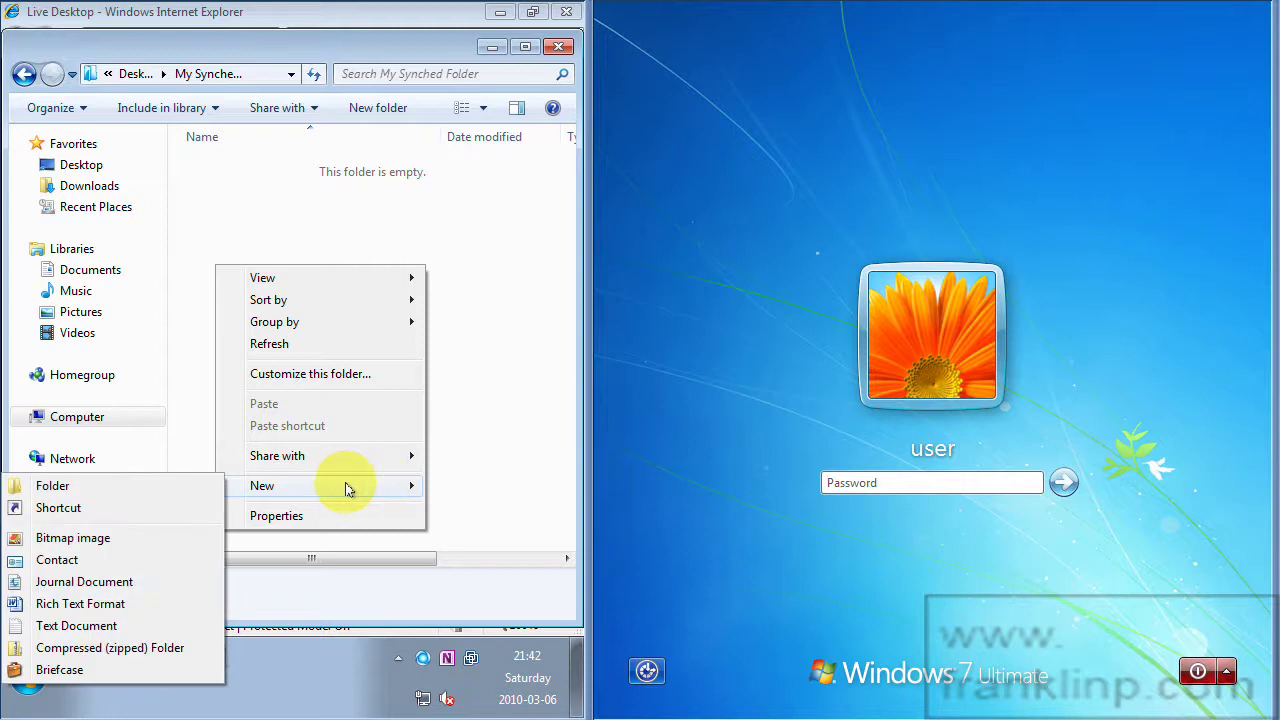
{"action": "left_click", "coordinate": [95, 624]}
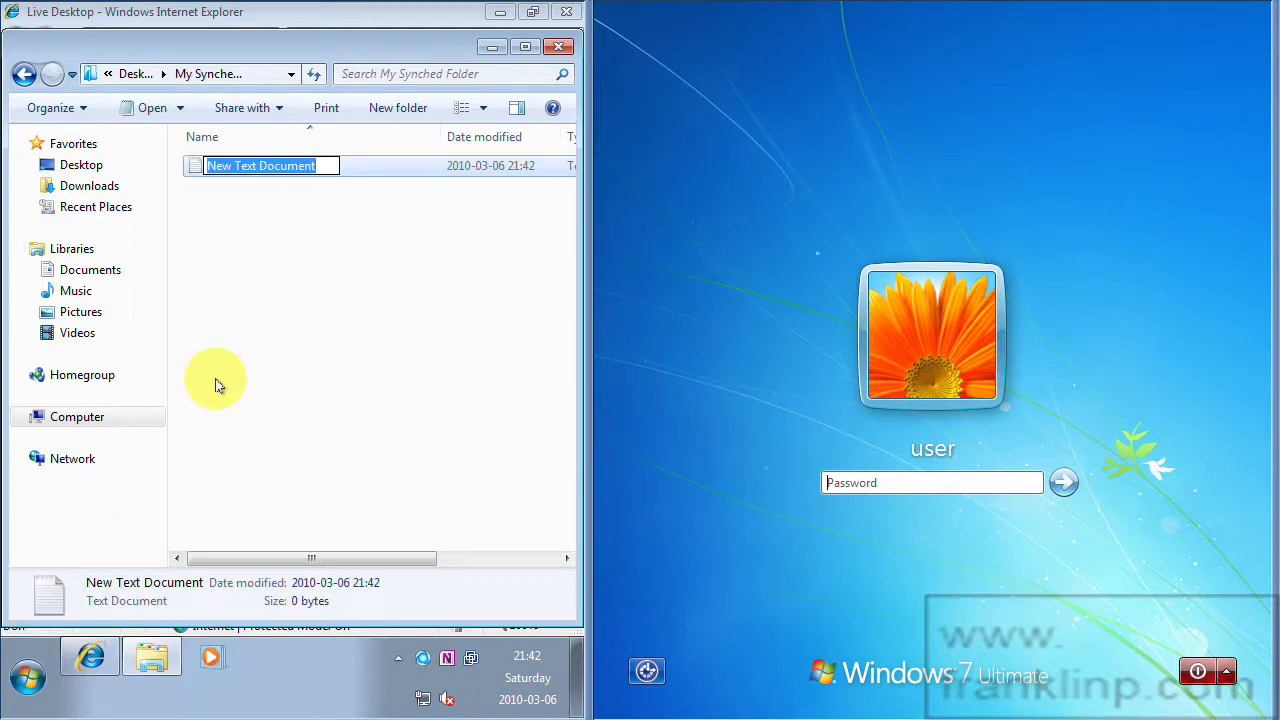
{"action": "type", "text": "My File"}
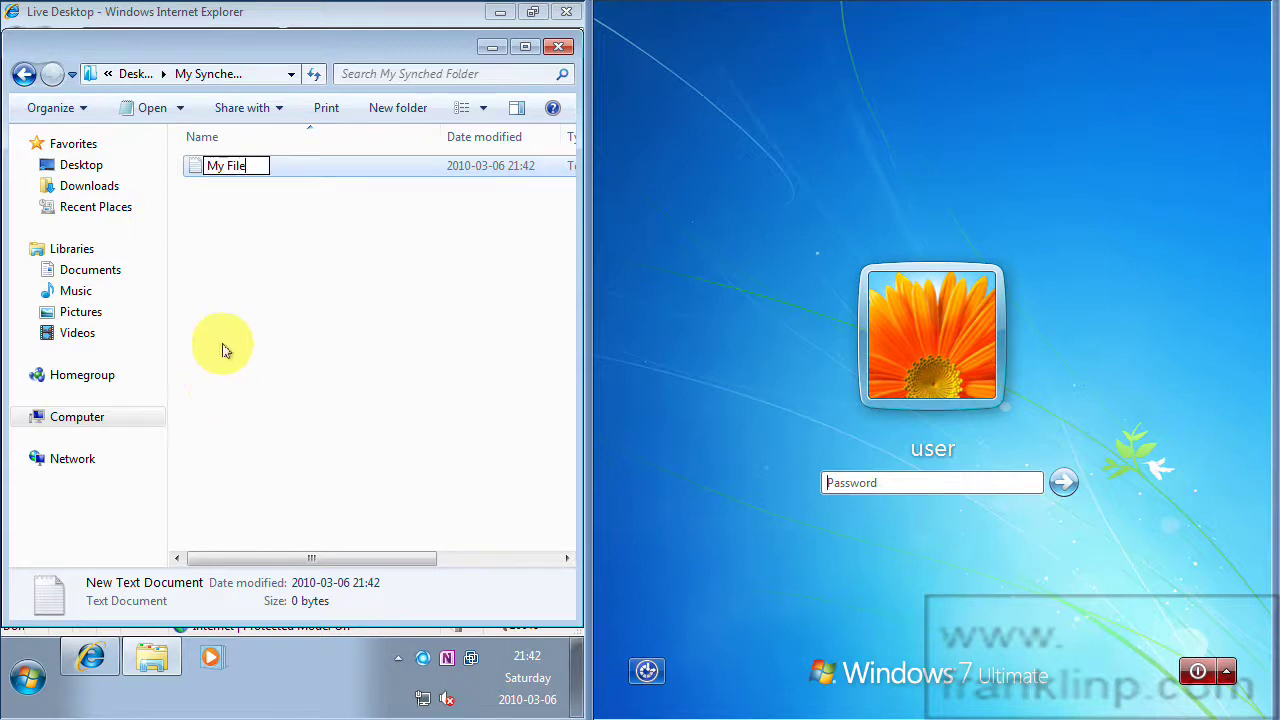
{"action": "key", "text": "Return"}
Open My File in Notepad and type 'This is my file that I w'.
{"action": "double_click", "coordinate": [224, 165]}
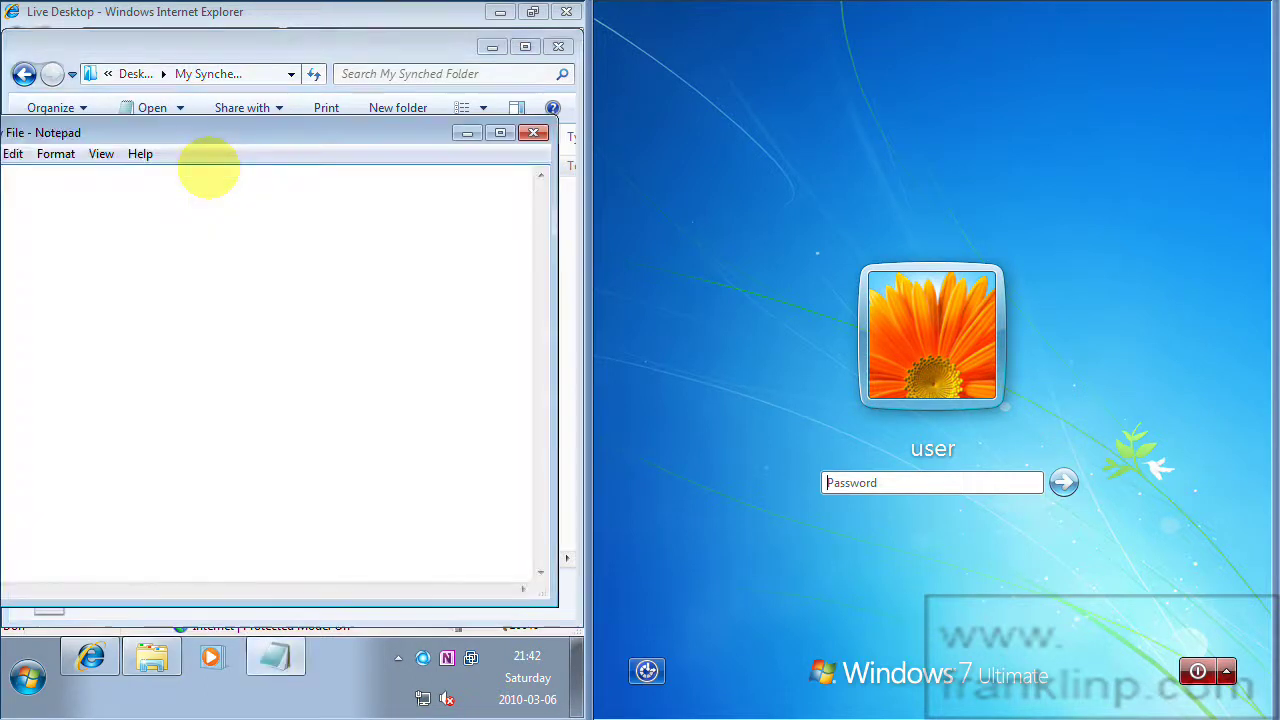
{"action": "left_click_drag", "start_coordinate": [171, 134], "coordinate": [237, 134]}
{"action": "type", "text": "This"}
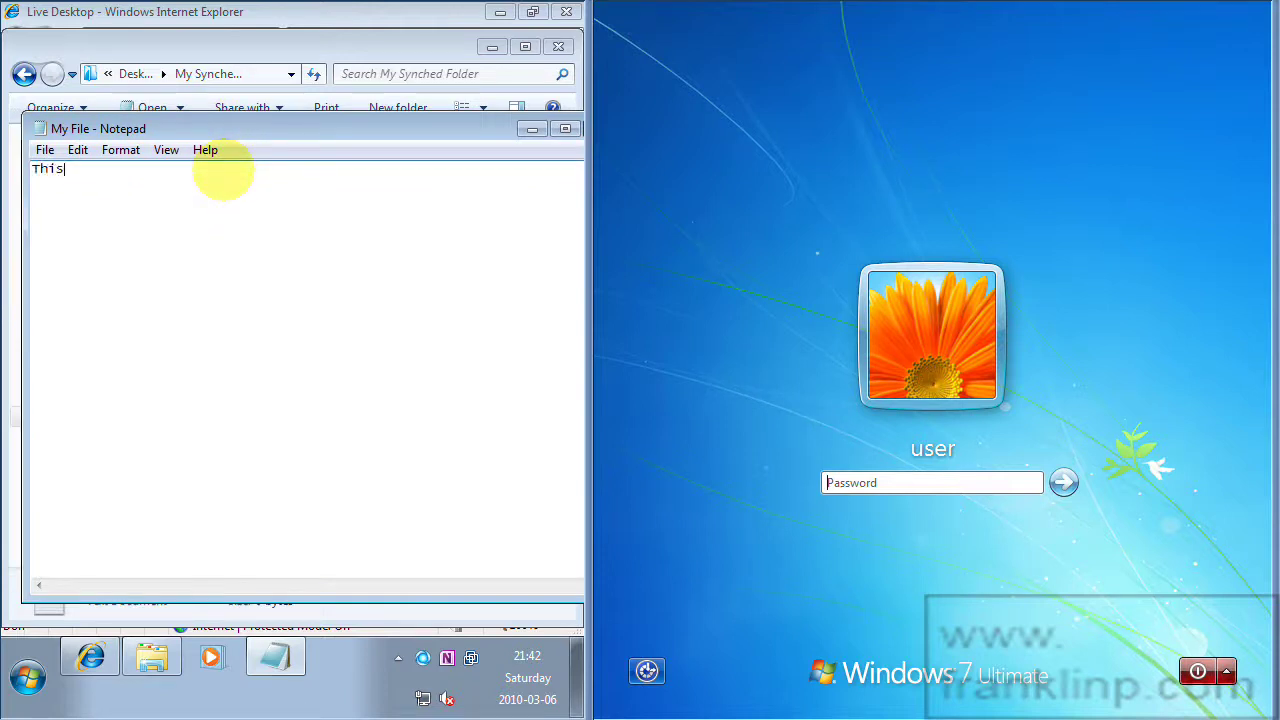
{"action": "type", "text": " is my file that I wish to be synched."}
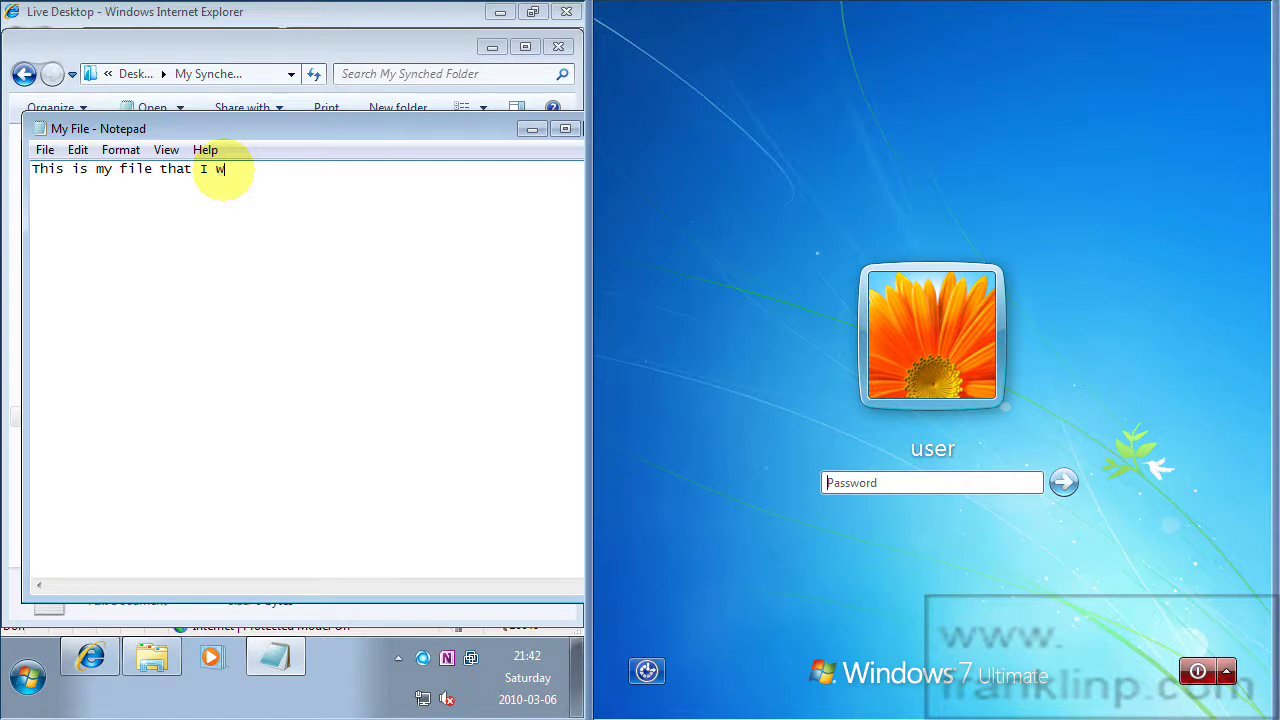